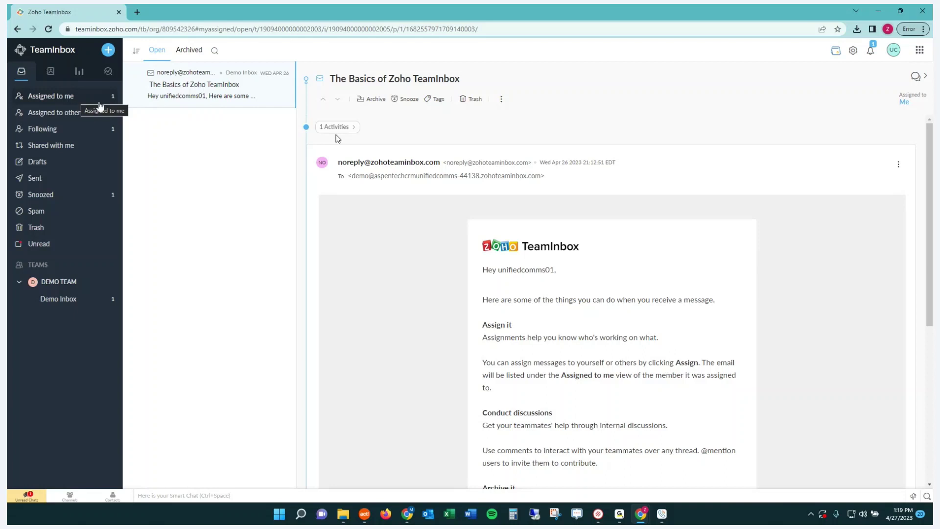
Move from the Assigned to me view to Assigned to others, with 'Welcome to Zoho TeamInbox' open.
left_click(77, 102)
left_click(82, 117)
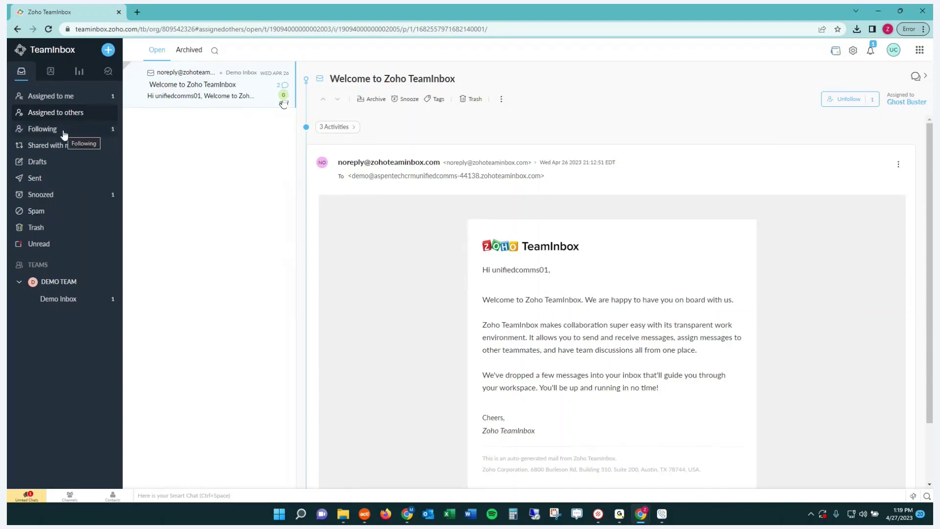
Expand the followed thread's 3 Activities history, then show the empty Shared with me view.
left_click(48, 131)
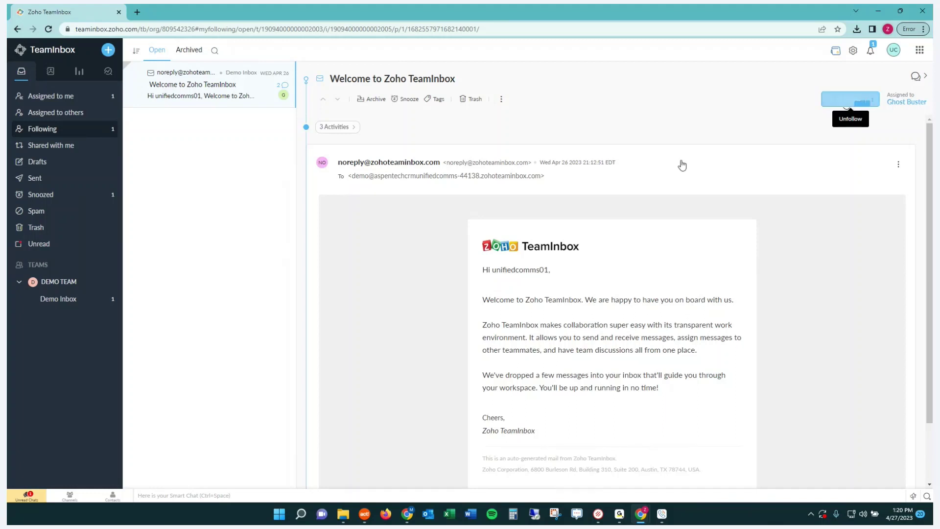
left_click(351, 128)
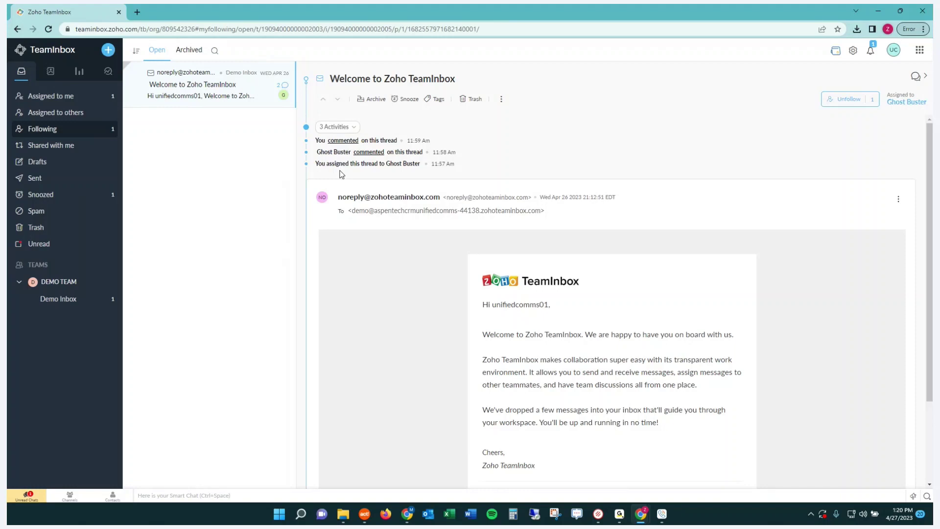
left_click(49, 147)
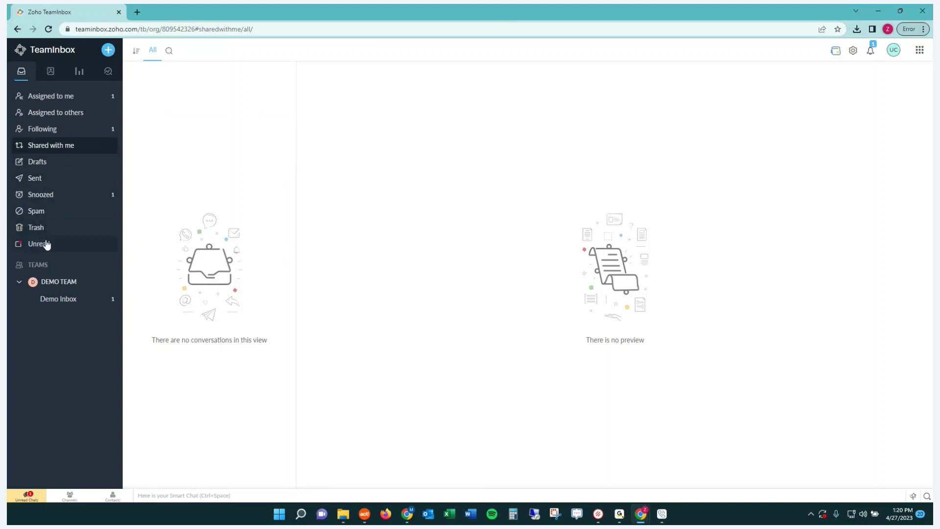
Show the Snoozed view, where 'Getting started with Zoho TeamInbox' is snoozed until 2:43 PM.
left_click(49, 194)
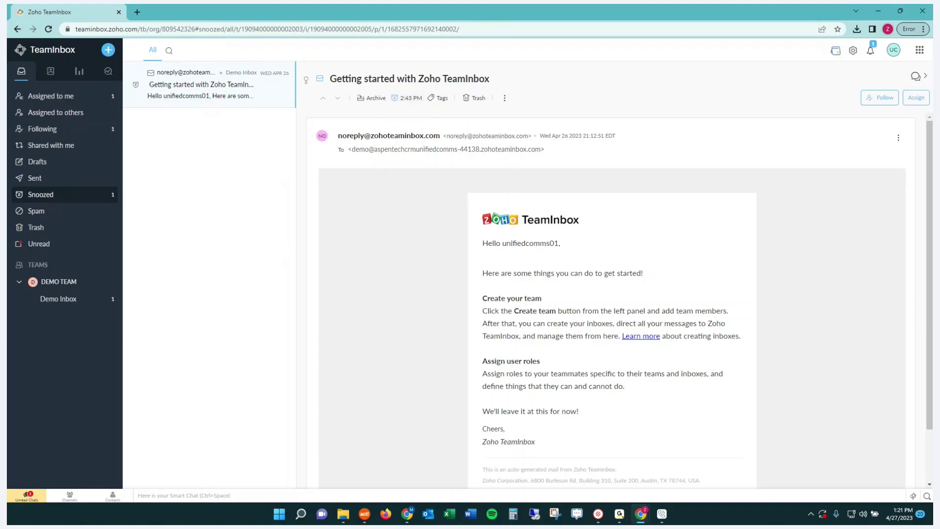
left_click(407, 513)
Show the Welcome conversation's Comments panel with the teammate's 2PM quote-review request.
left_click(56, 130)
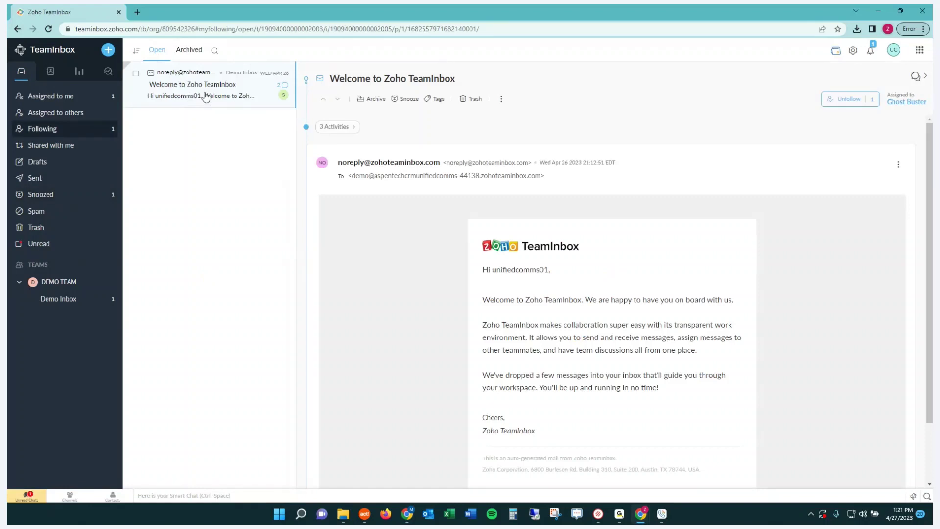
left_click(333, 126)
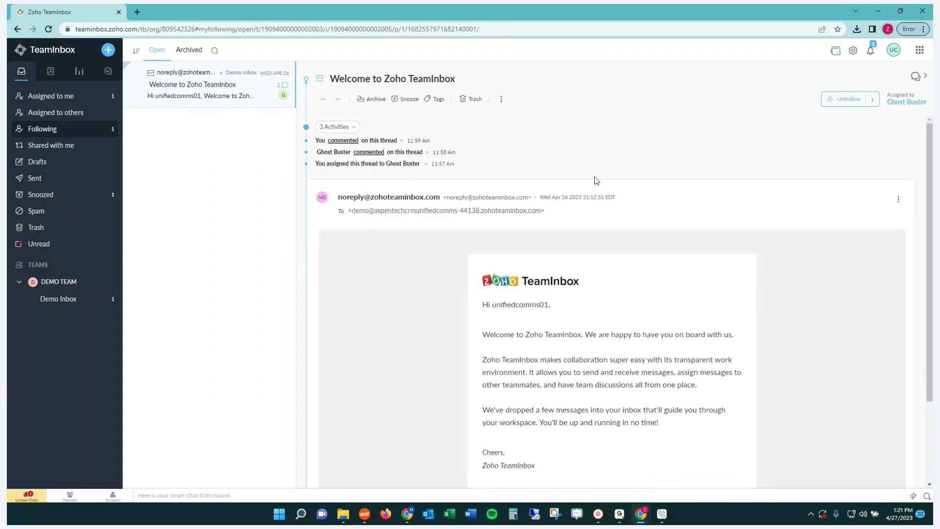
left_click(66, 111)
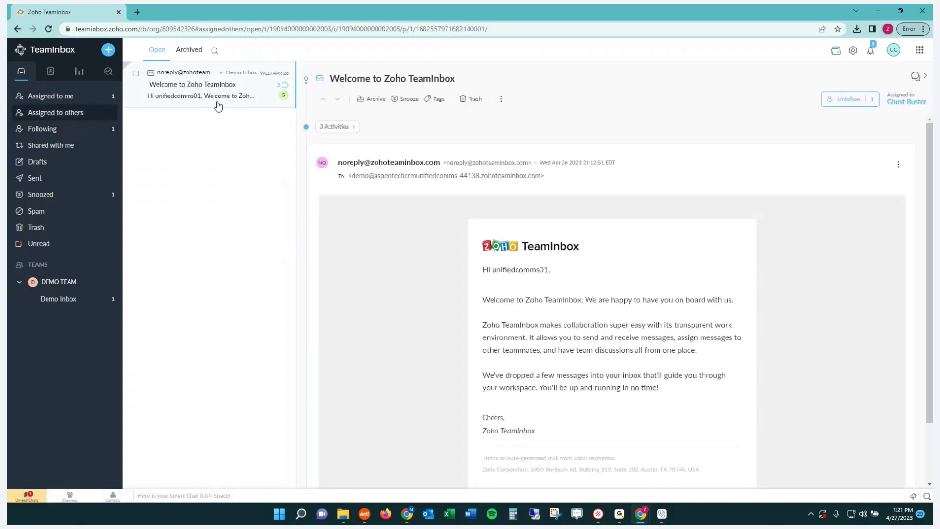
left_click(916, 77)
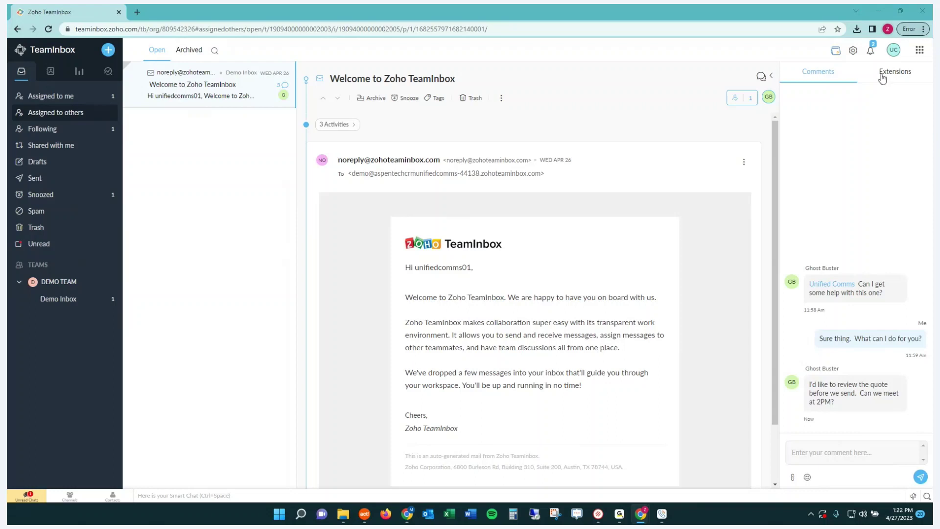
Open the Zoho CRM extension, leave its new Lead form, and view April 27 tasks and meetings.
left_click(886, 77)
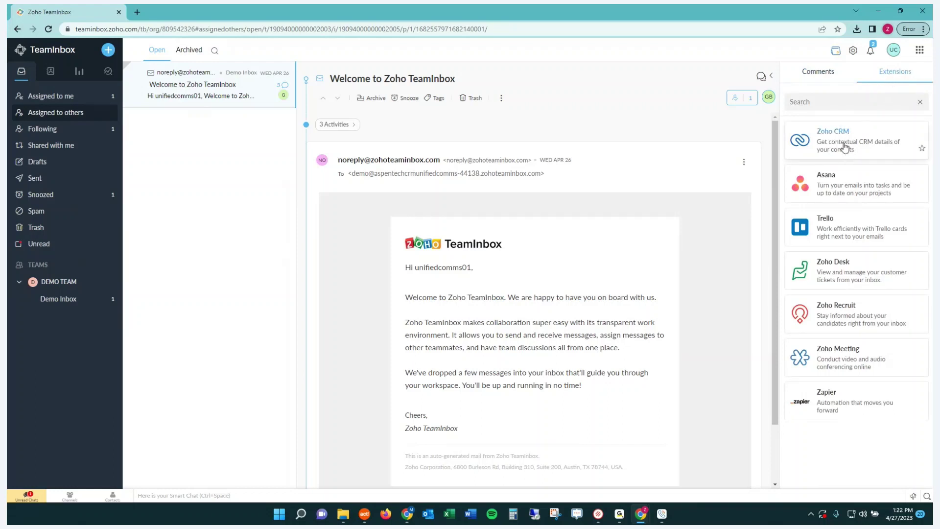
left_click(846, 149)
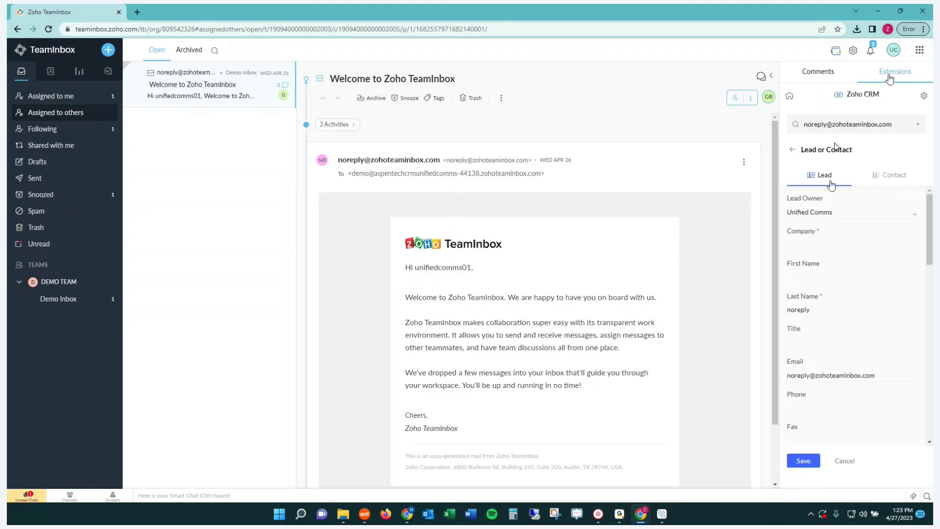
scroll(852, 223, "down", 5)
scroll(853, 222, "down", 3)
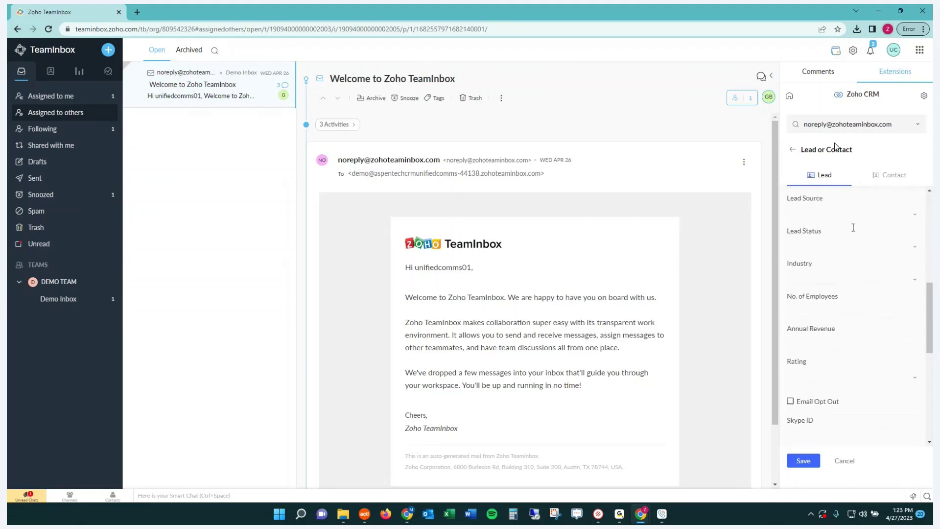
scroll(852, 222, "up", 3)
left_click(792, 149)
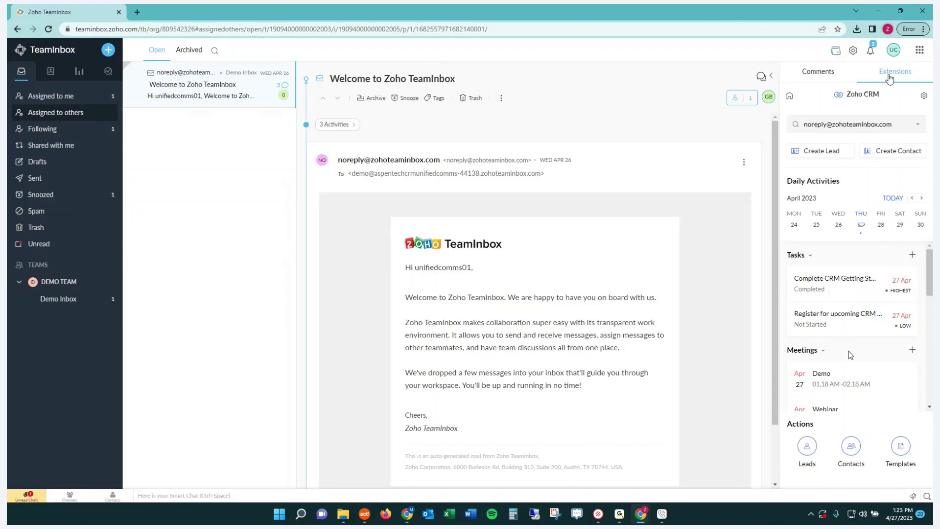
scroll(851, 358, "down", 5)
scroll(849, 354, "up", 5)
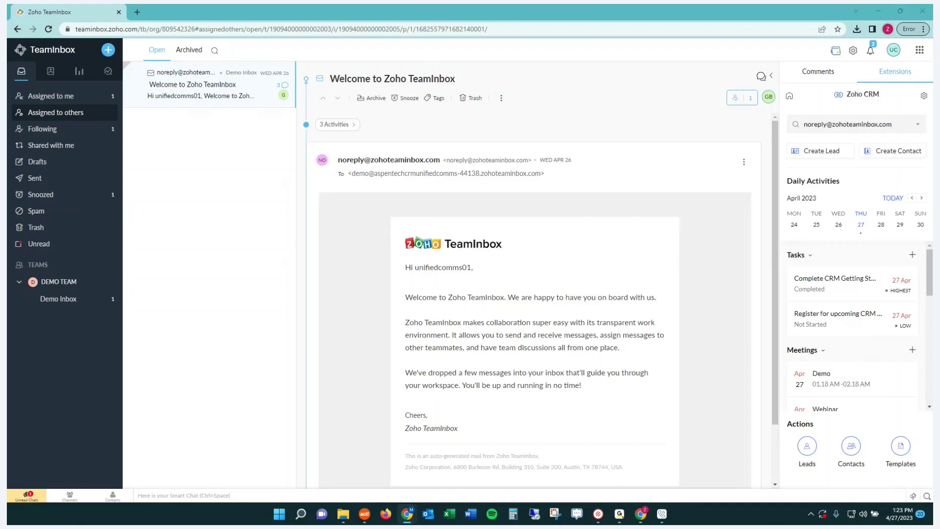
Go from Quick Settings to More Settings, opening Personal General preferences in Light Mode.
left_click(853, 51)
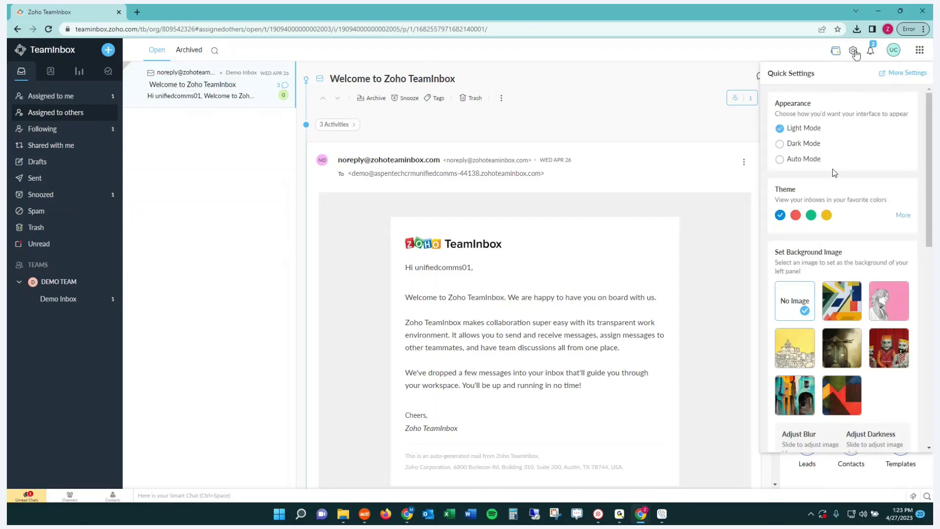
scroll(831, 168, "down", 5)
scroll(831, 169, "down", 5)
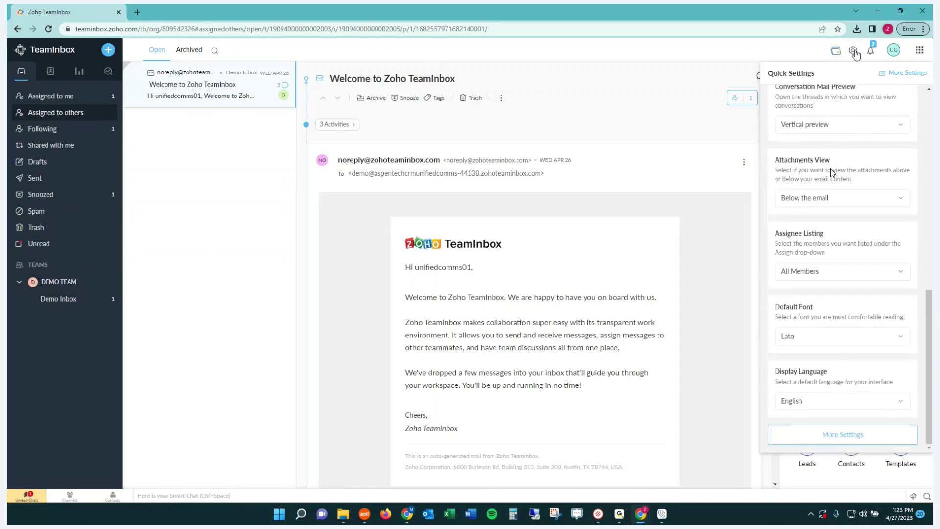
left_click(833, 442)
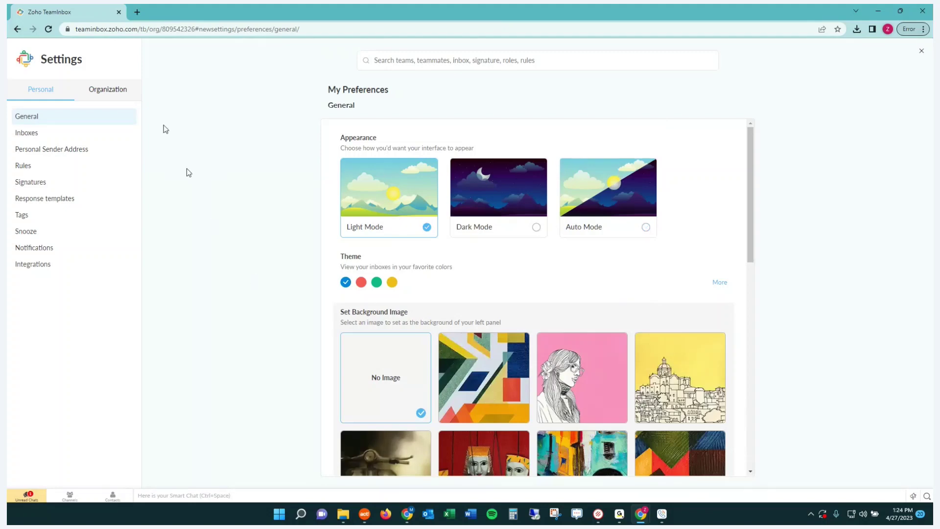
Show the Organization Rules for Demo Team, listing Ghost Buster's Assignment Rule as enabled.
left_click(115, 93)
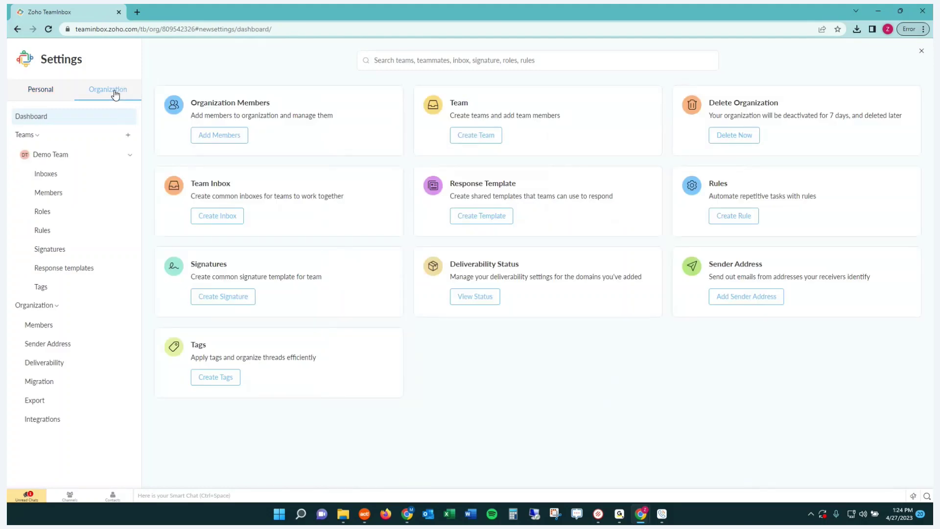
left_click(43, 232)
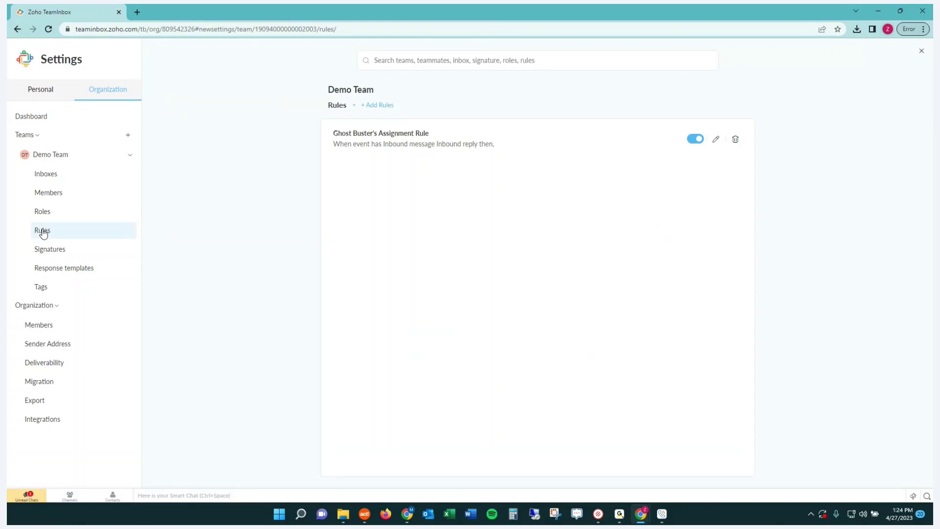
Open Ghost Buster's Assignment Rule editor, then view the Demo Team Team Signature.
left_click(417, 147)
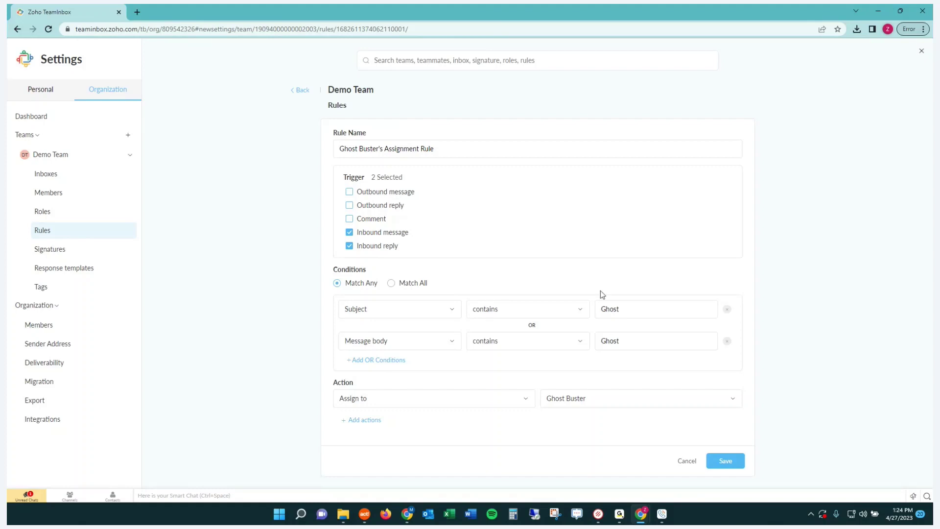
left_click(60, 251)
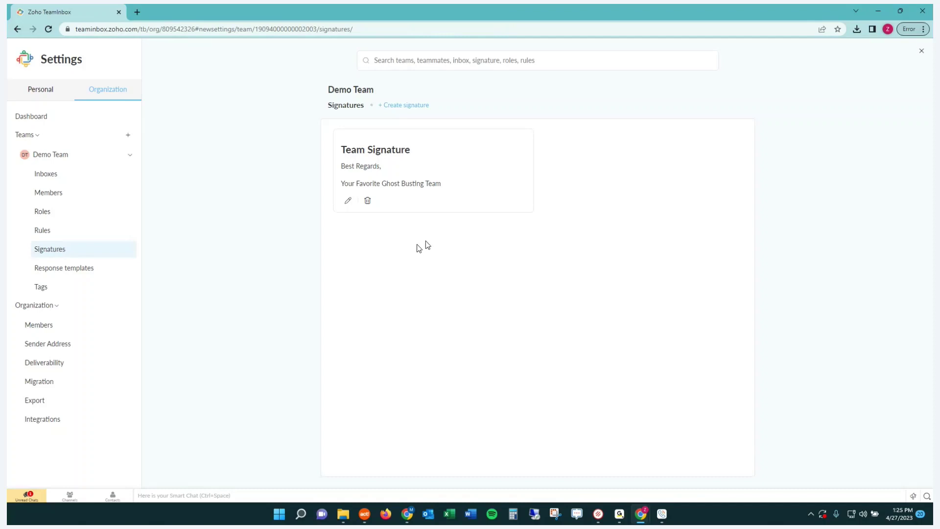
Look at the Demo Team Response templates, then go back to its Signatures page.
left_click(62, 273)
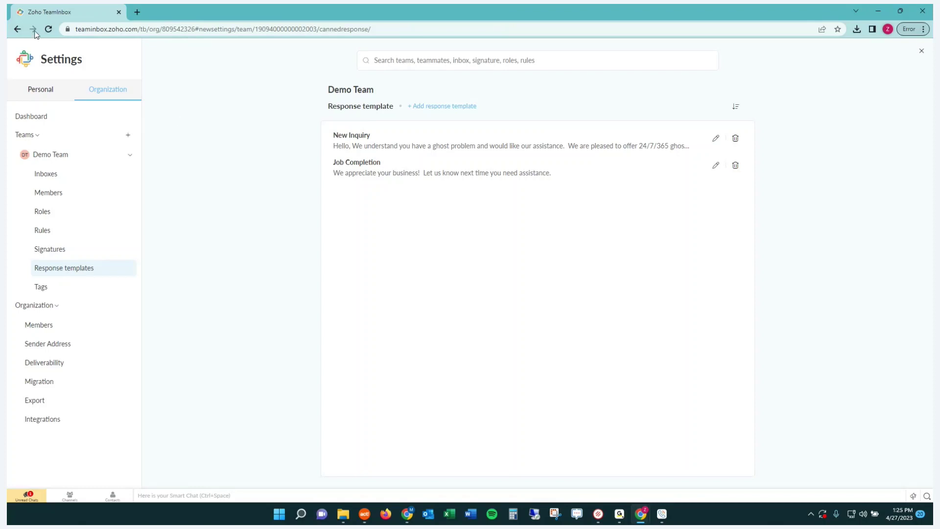
left_click(19, 28)
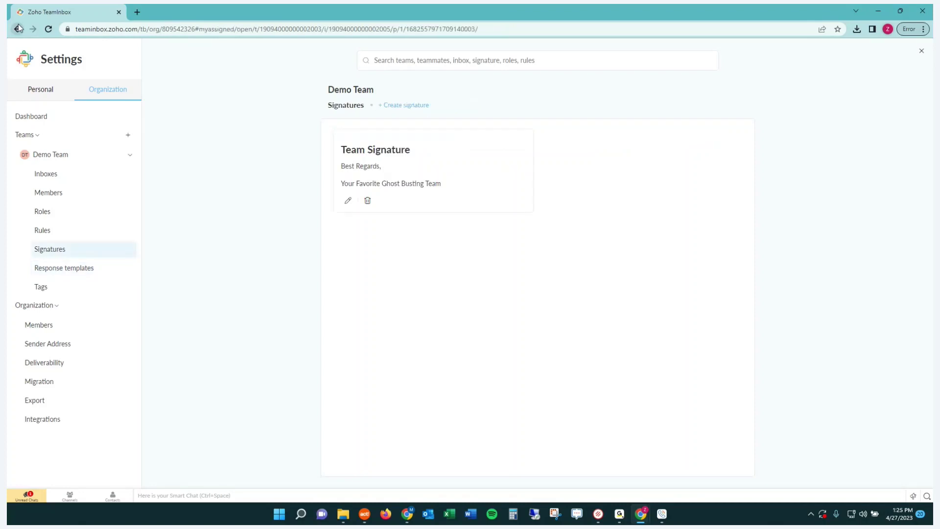
left_click(17, 29)
left_click(16, 30)
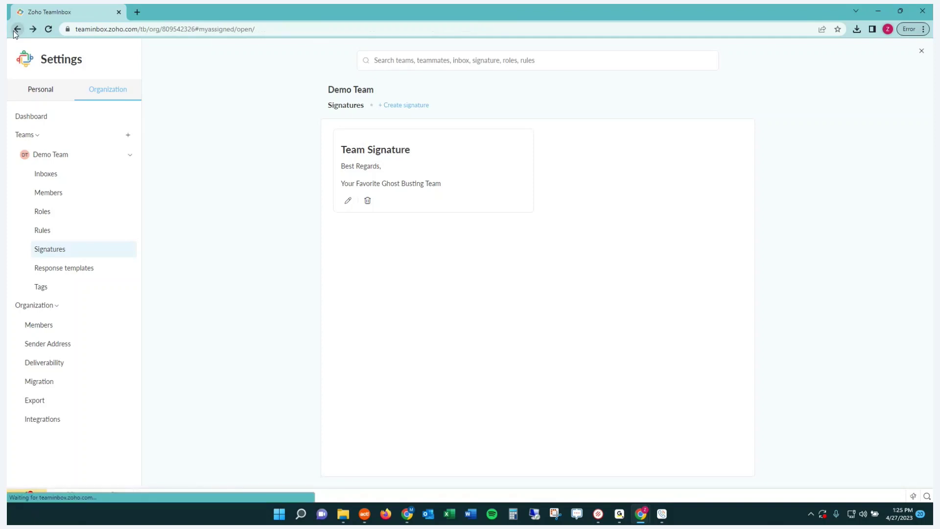
Leave settings, close one Trident Beta window, and bring Trident Beta Settings (Integration) forward.
left_click(920, 54)
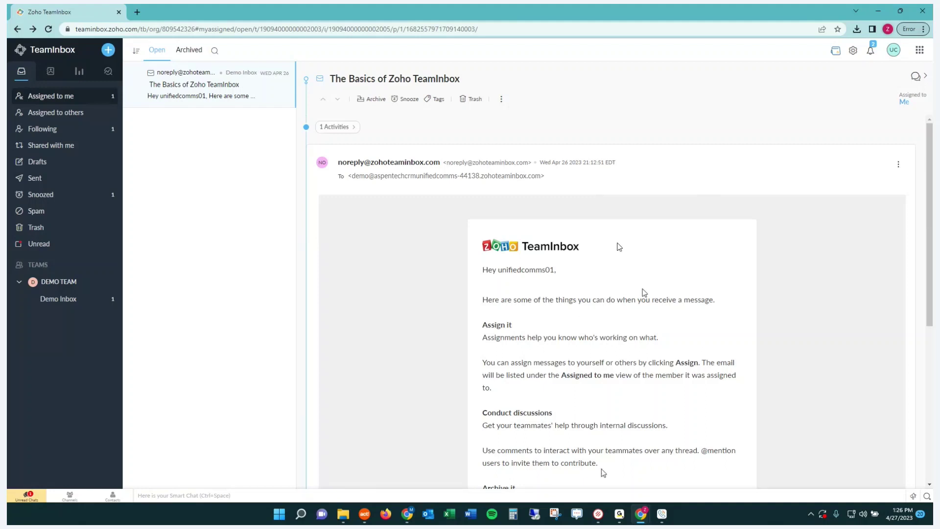
mouse_move(600, 515)
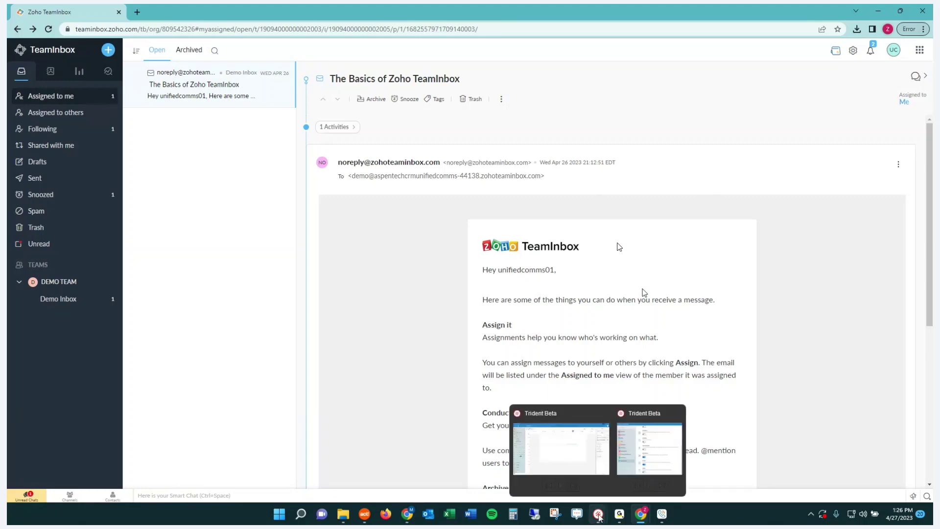
left_click(604, 416)
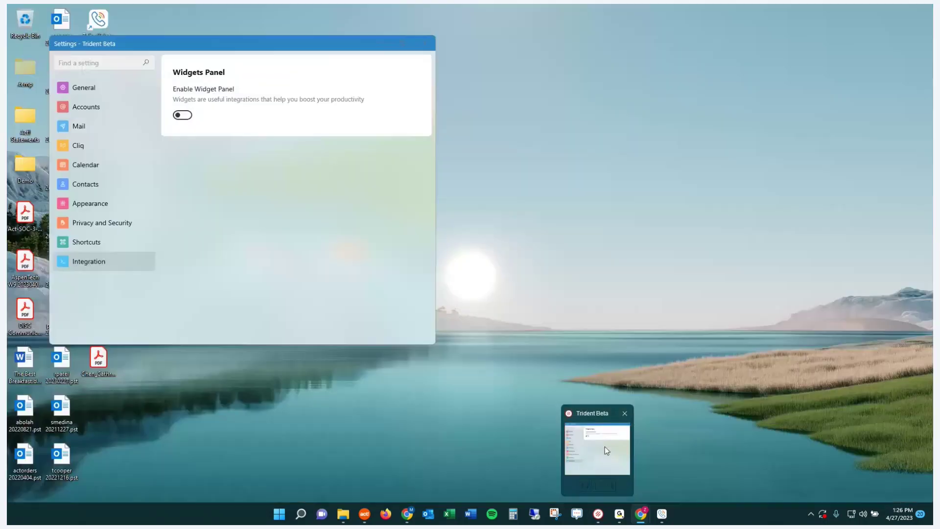
Close Trident Beta's settings, open the main window, then go through Cliq to the April 23–29 Calendar week.
left_click(604, 446)
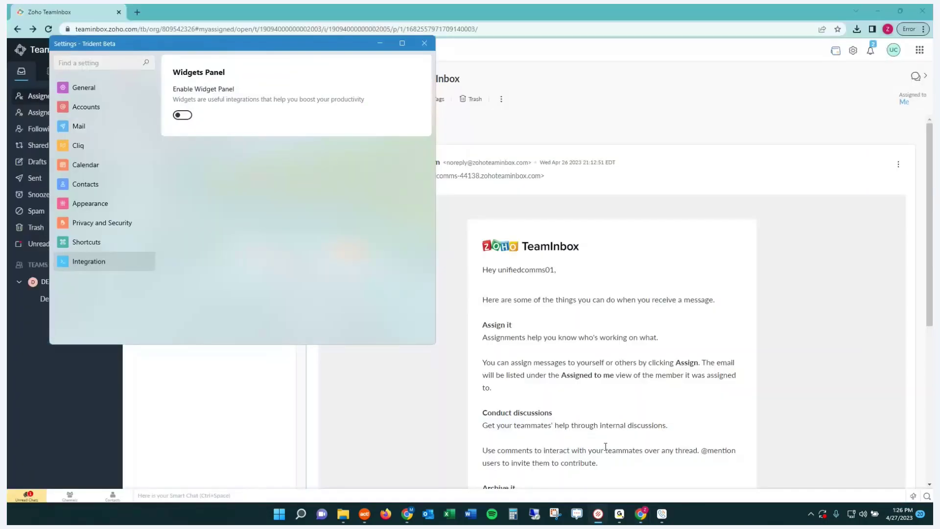
left_click(424, 43)
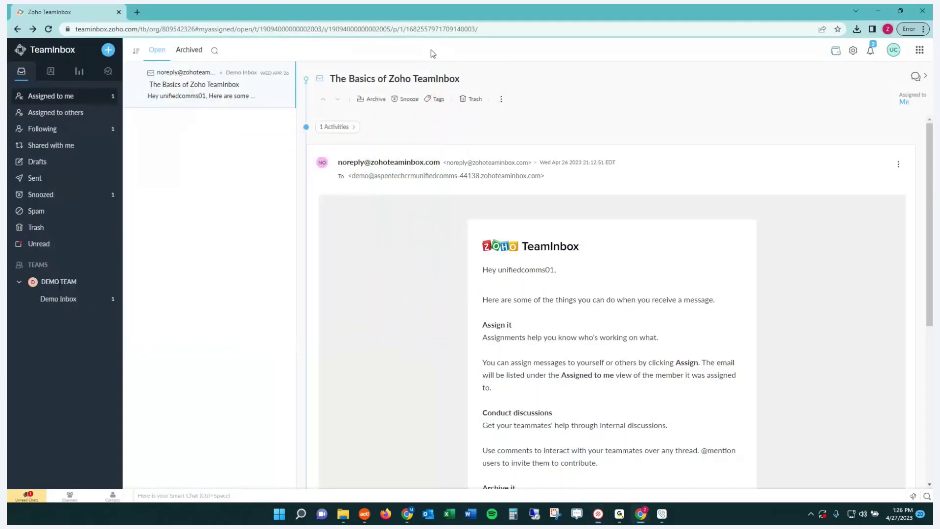
left_click(598, 513)
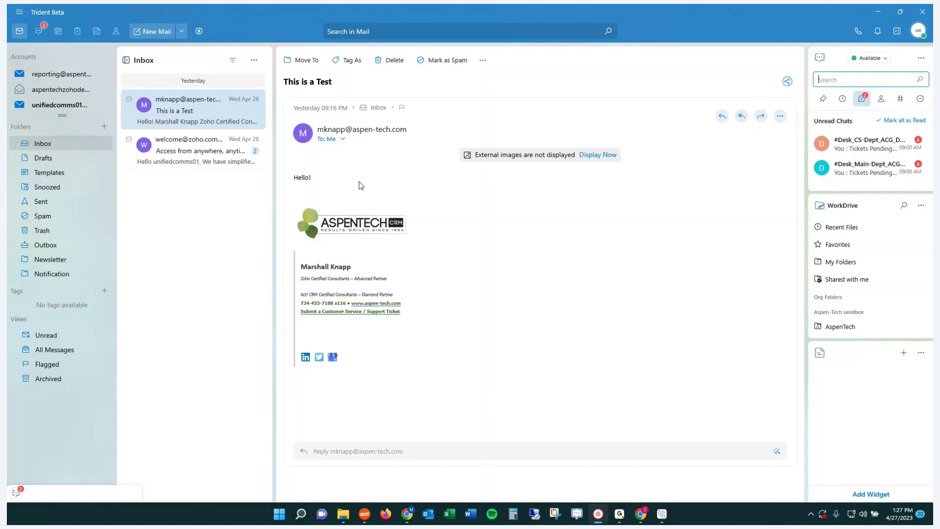
left_click(39, 31)
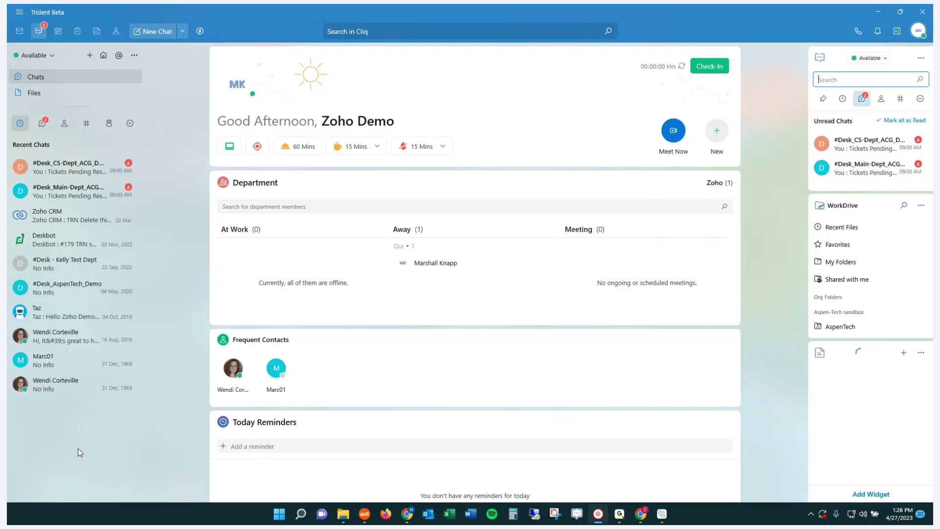
left_click(59, 32)
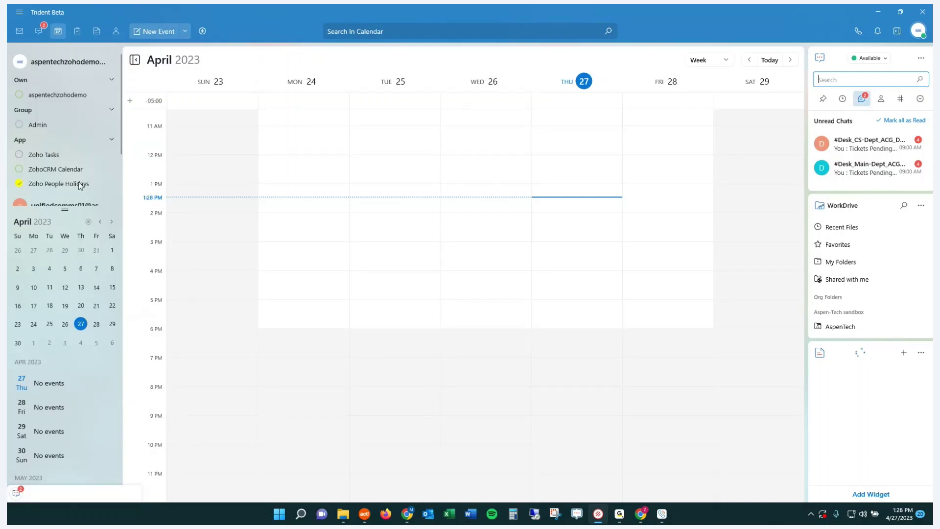
Show the ZohoCRM Calendar events in the week view.
left_click(19, 170)
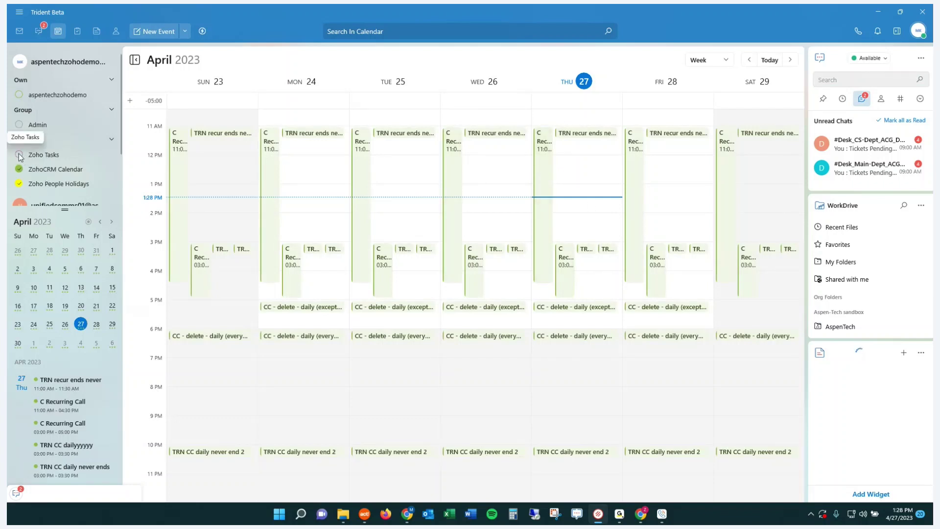
scroll(39, 126, "down", 2)
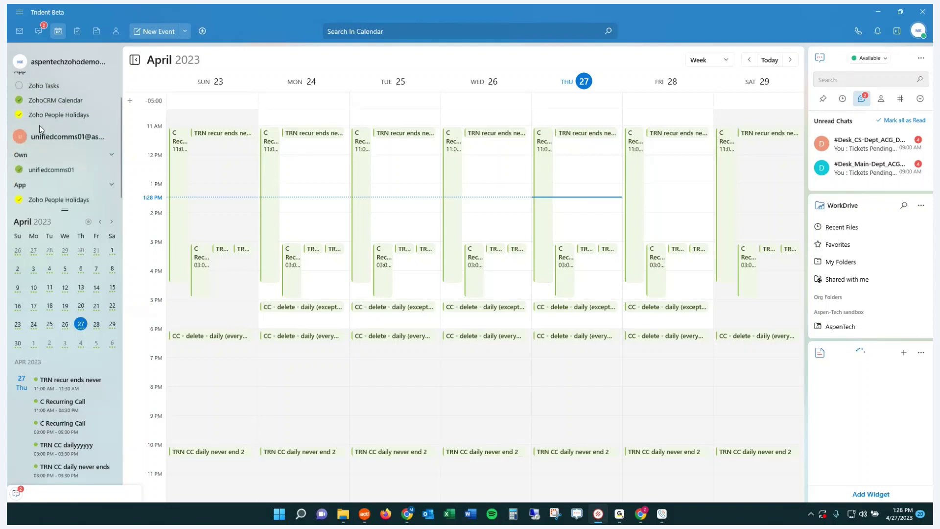
scroll(39, 126, "up", 2)
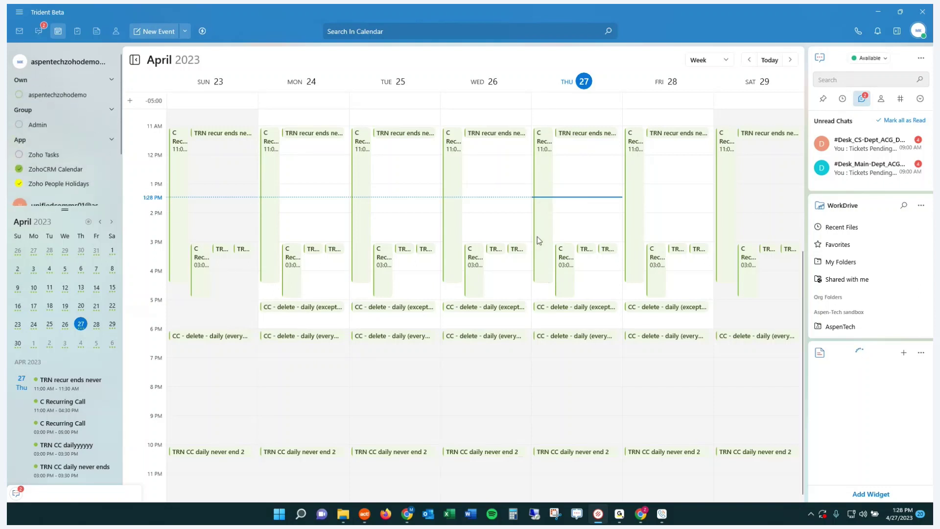
Try 2 PM events on Wednesday and Friday 28 Apr with Zoho Meeting, discard them, and return to Mail.
left_click(474, 220)
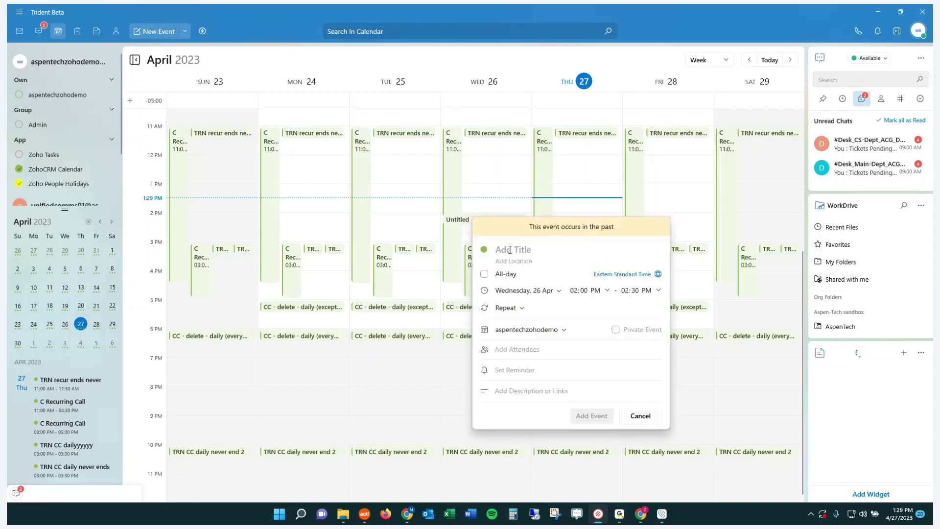
left_click(693, 228)
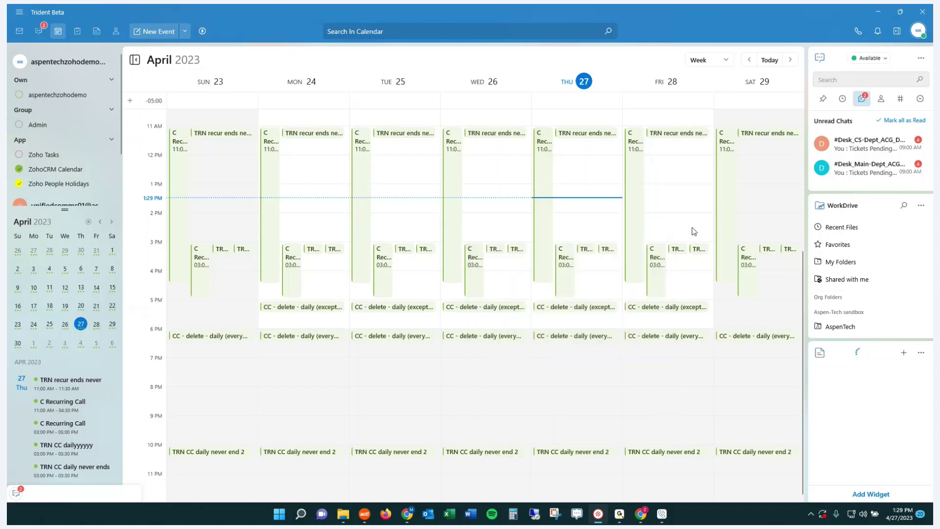
left_click(681, 228)
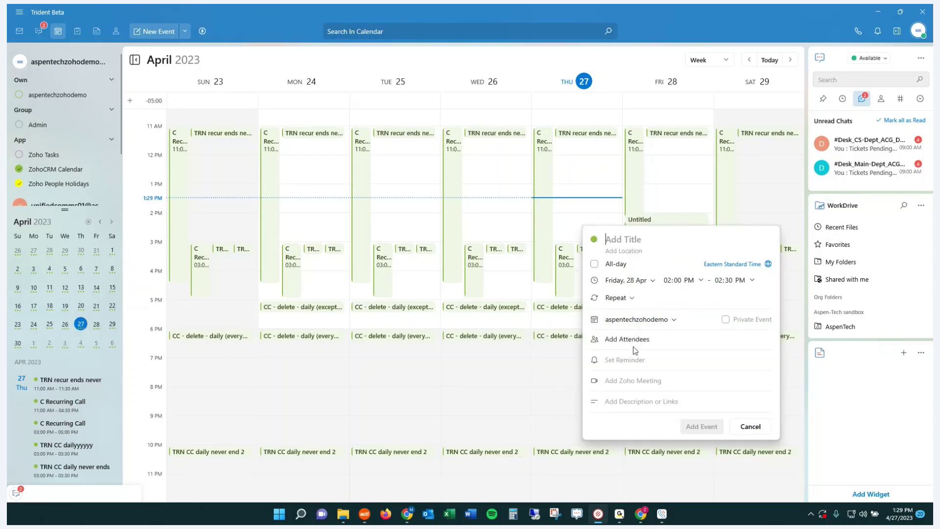
left_click(625, 381)
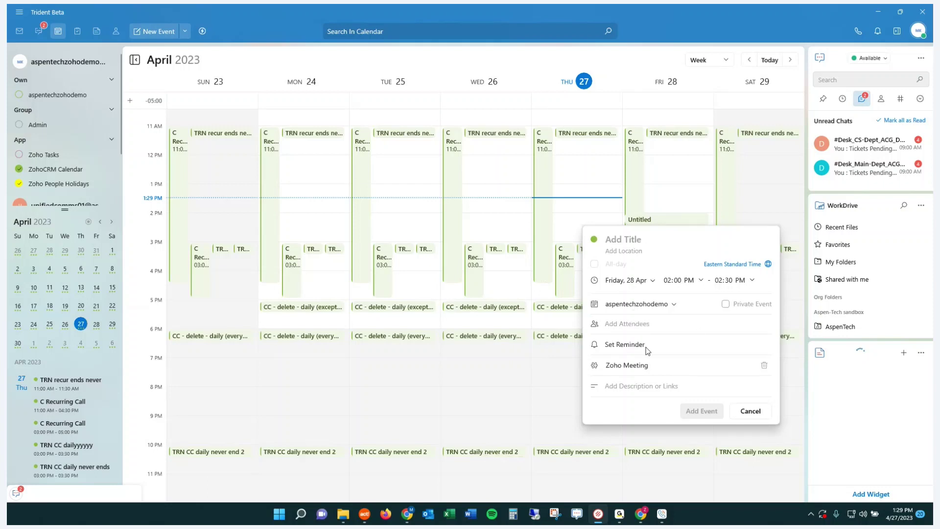
left_click(756, 414)
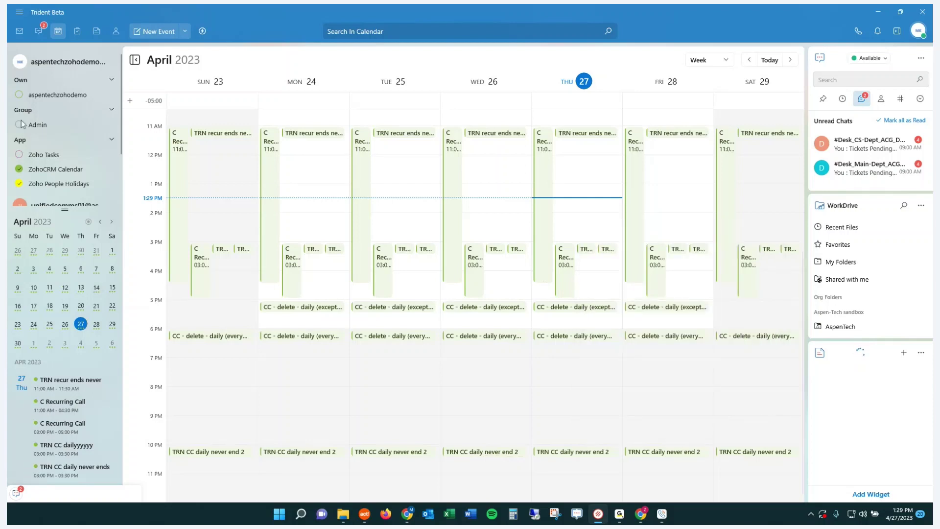
left_click(19, 32)
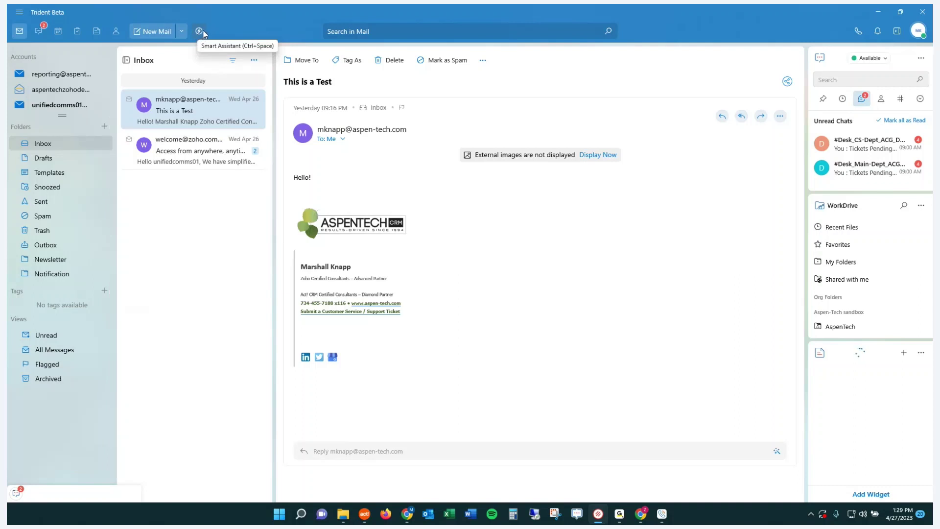
Open the Smart Assistant with Ctrl+Space and enter 'call wendi'.
key("ctrl+space")
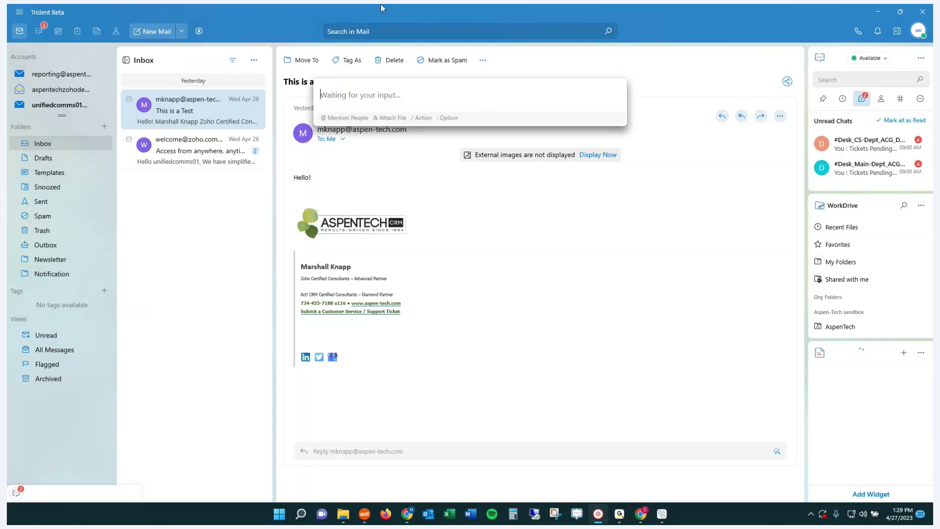
type("call ")
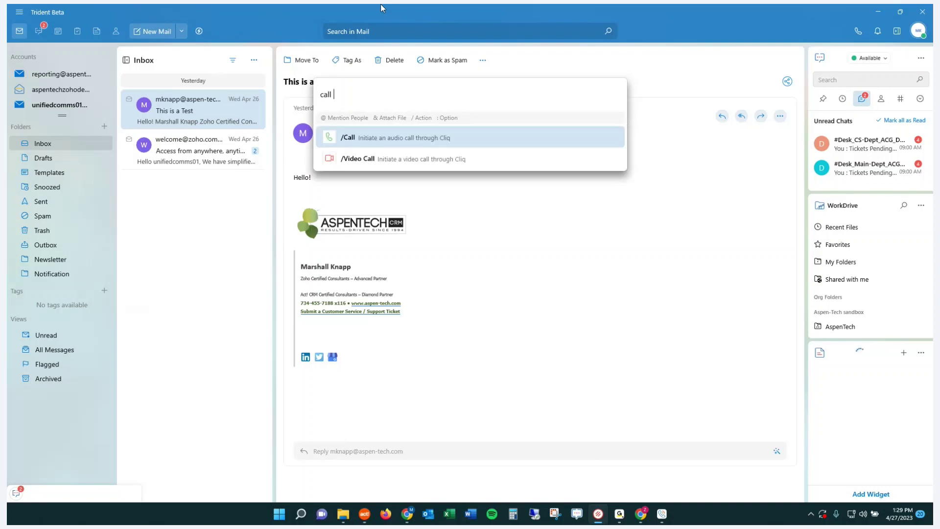
type("wendi")
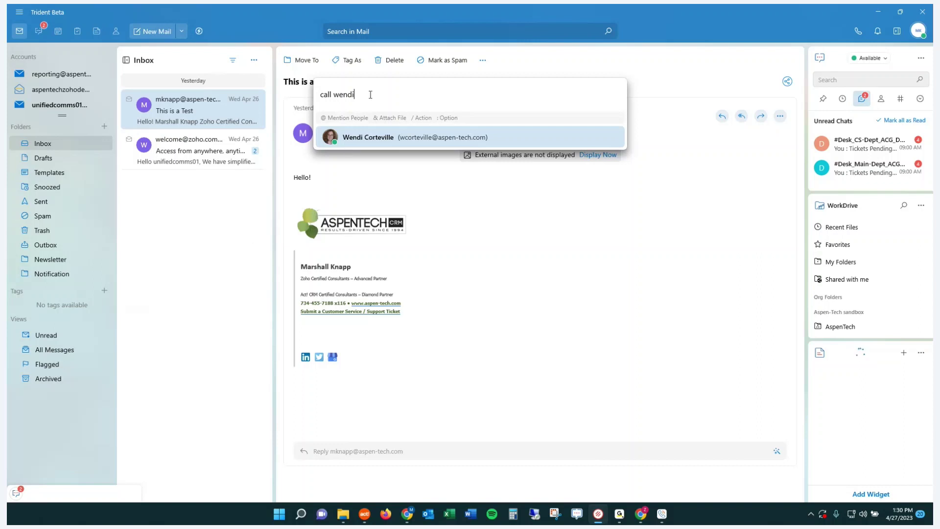
left_click_drag(370, 94, 287, 103)
Browse the slash-command suggestions, then dismiss them to show the 'This is a Test' email.
type("/")
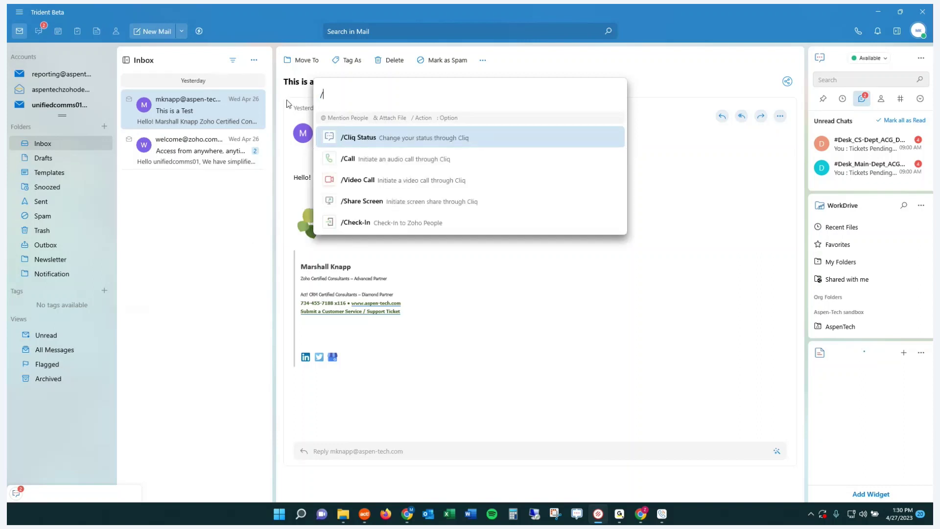
scroll(392, 187, "down", 1)
scroll(392, 187, "up", 1)
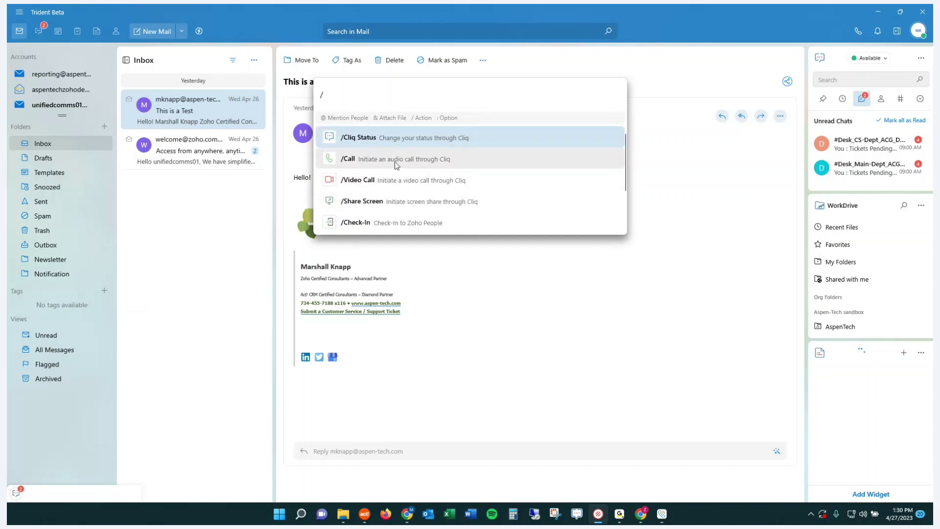
scroll(411, 141, "down", 1)
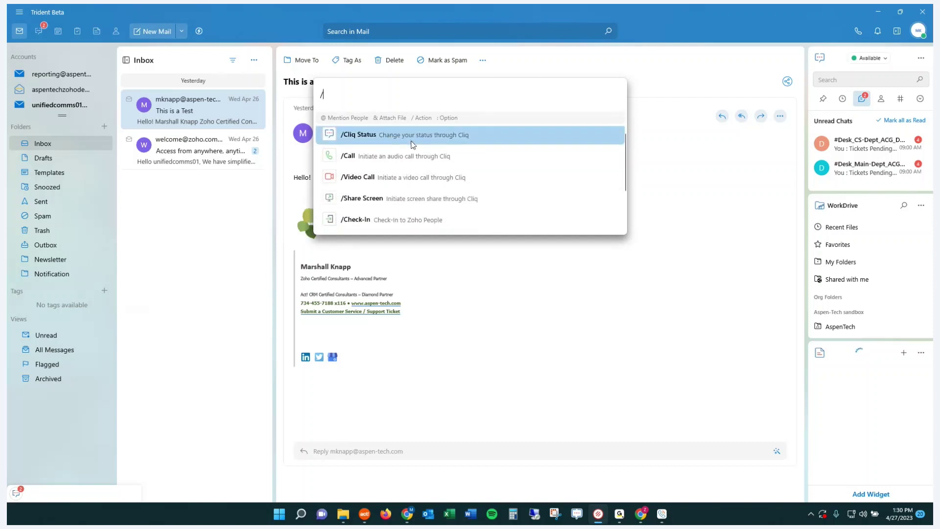
scroll(411, 145, "down", 1)
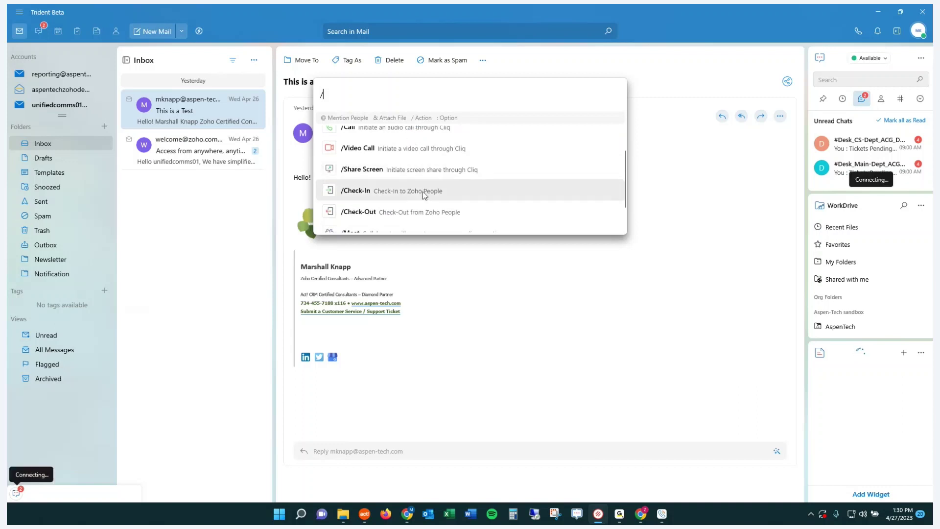
scroll(422, 192, "down", 1)
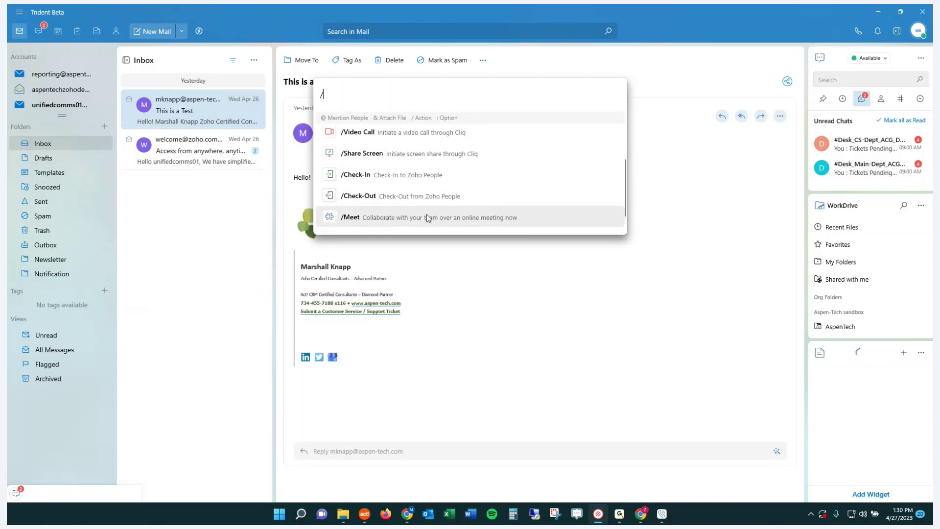
scroll(427, 213, "down", 1)
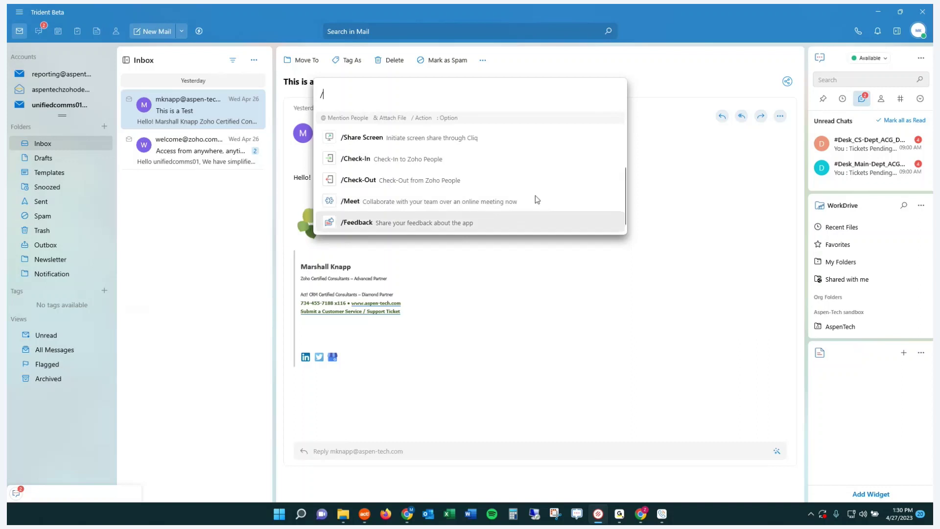
left_click(255, 20)
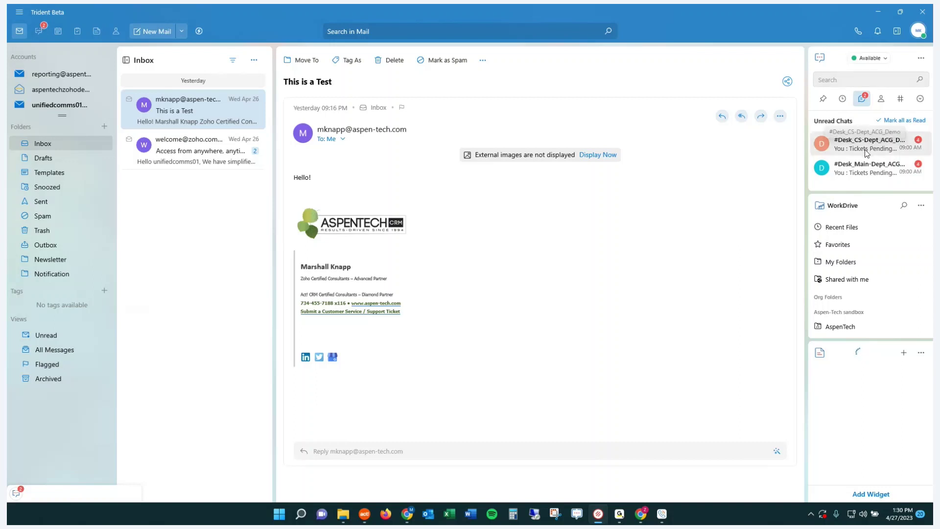
List Cliq contacts in the side panel, open and close the first contact's chat, and browse WorkDrive folders.
left_click(880, 100)
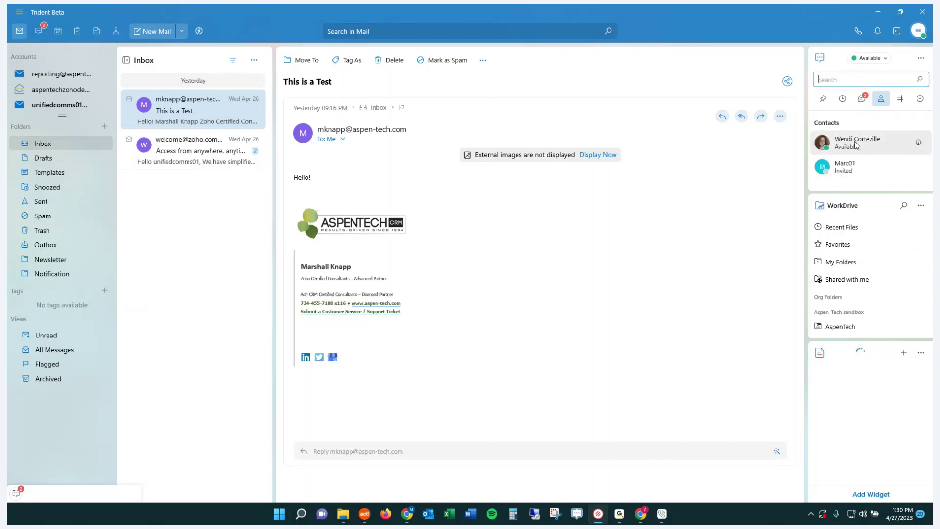
left_click(855, 147)
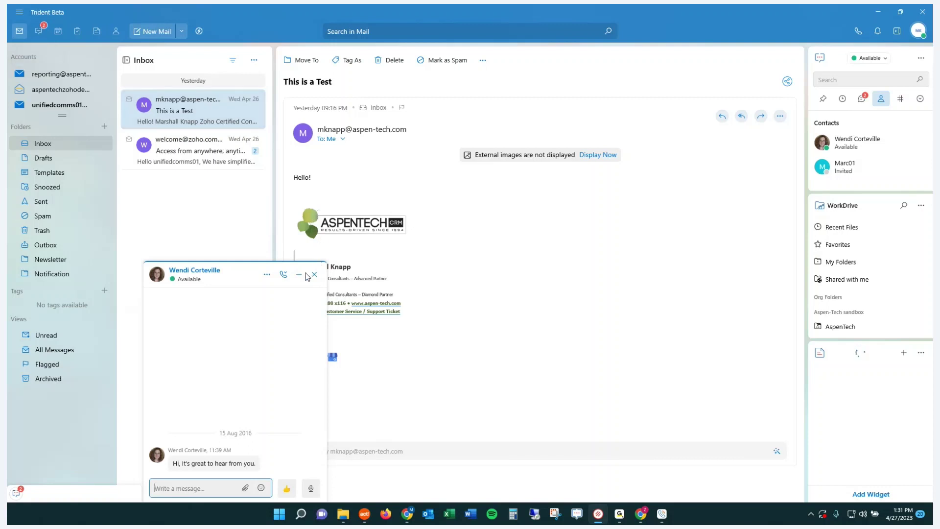
left_click(314, 276)
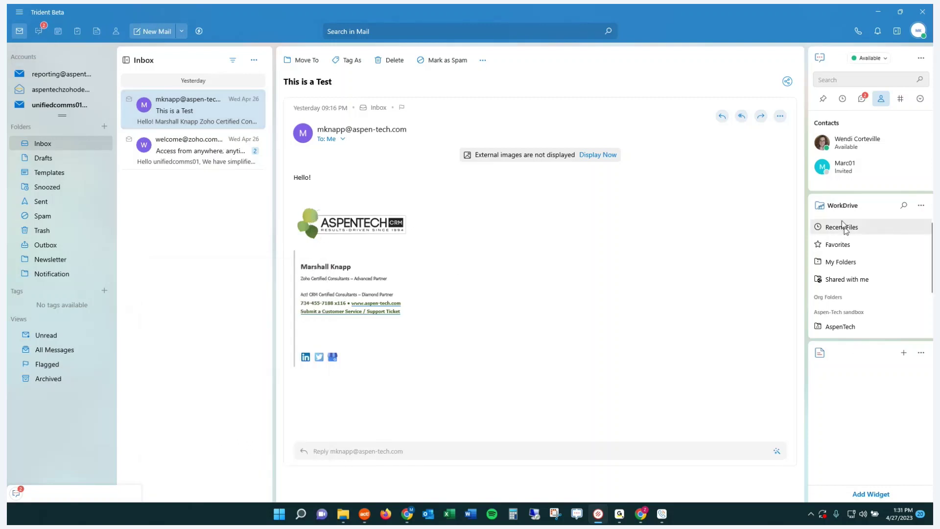
scroll(854, 247, "down", 3)
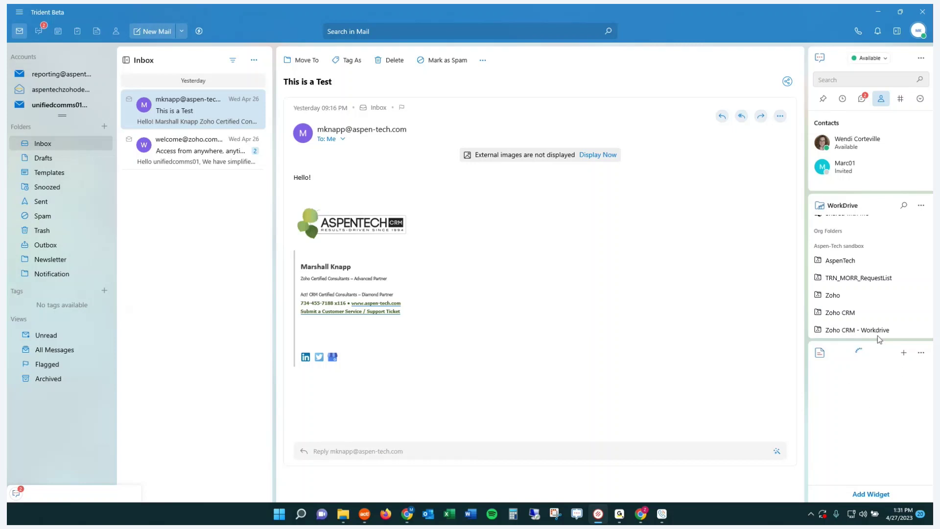
scroll(877, 328, "up", 2)
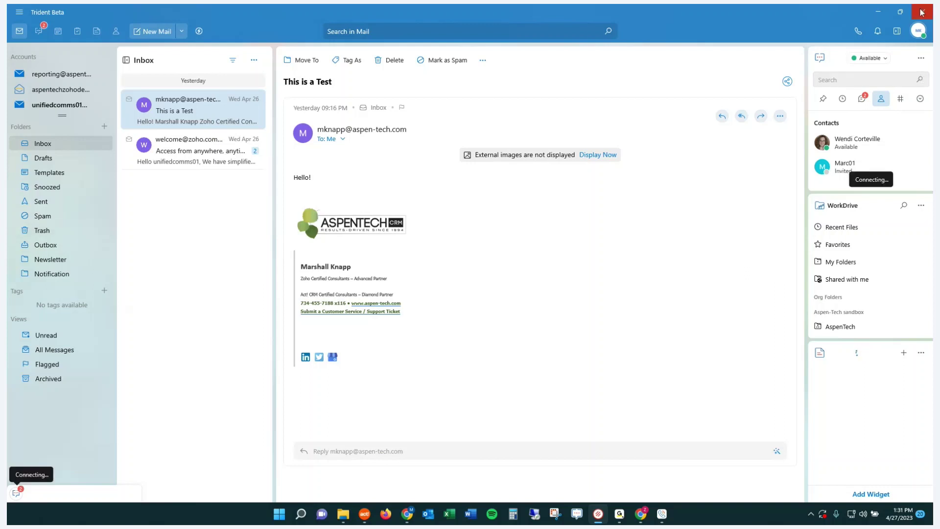
Minimize Trident and swap the TeamInbox tab for a new tab loading voice.zoho.com.
left_click(877, 13)
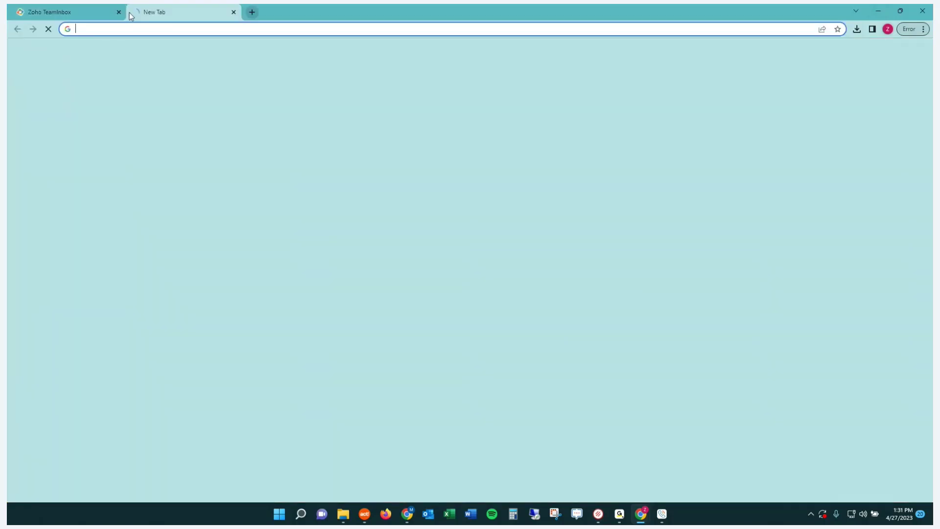
left_click(137, 11)
left_click(119, 11)
left_click(121, 29)
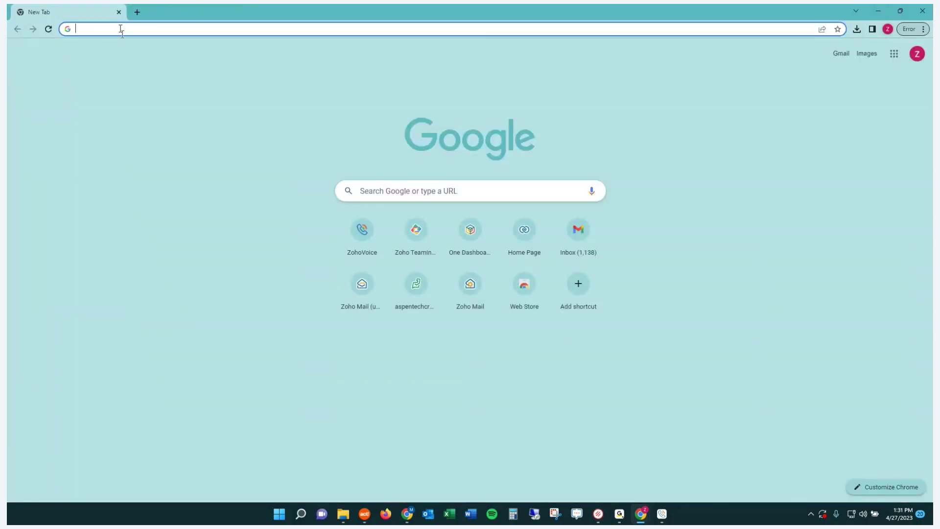
type("voice.")
key("Return")
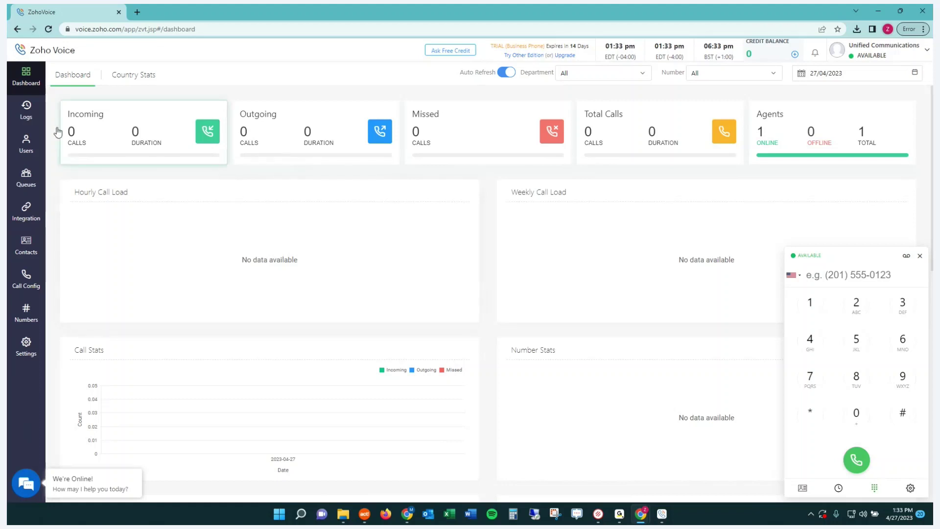
Browse Logs and Users, leaving the Role filter at All, then open the empty Queues page.
left_click(27, 109)
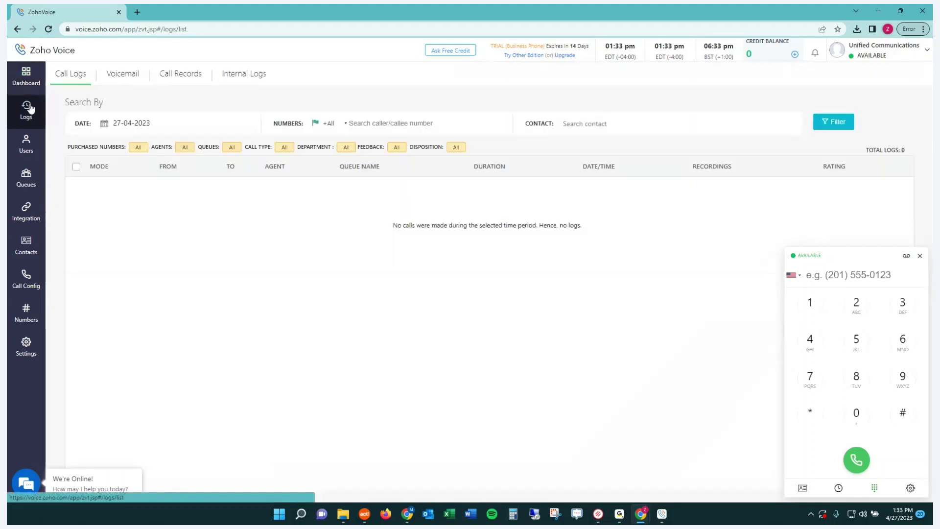
left_click(29, 148)
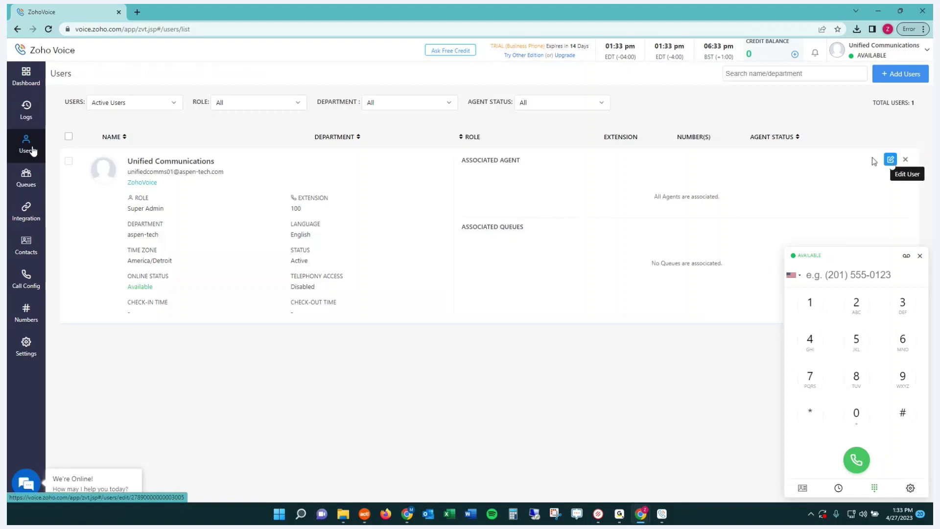
left_click(287, 102)
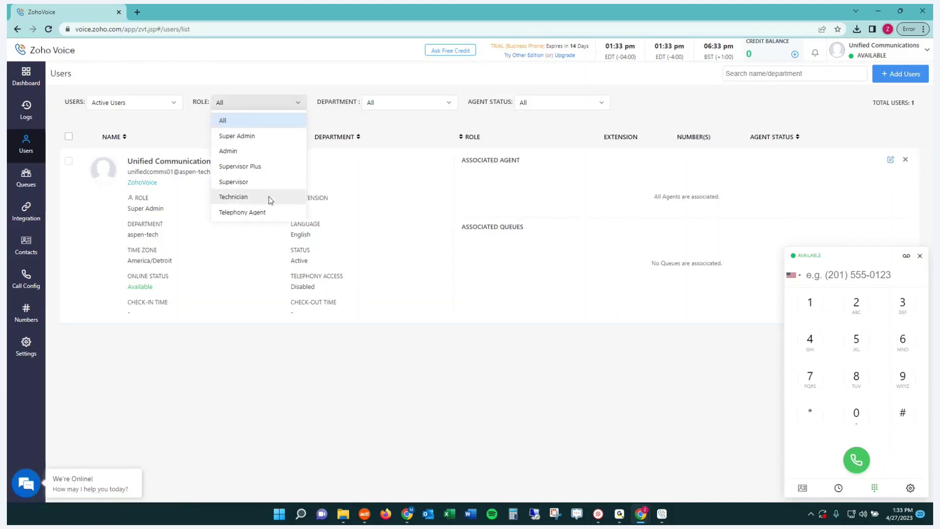
left_click(273, 84)
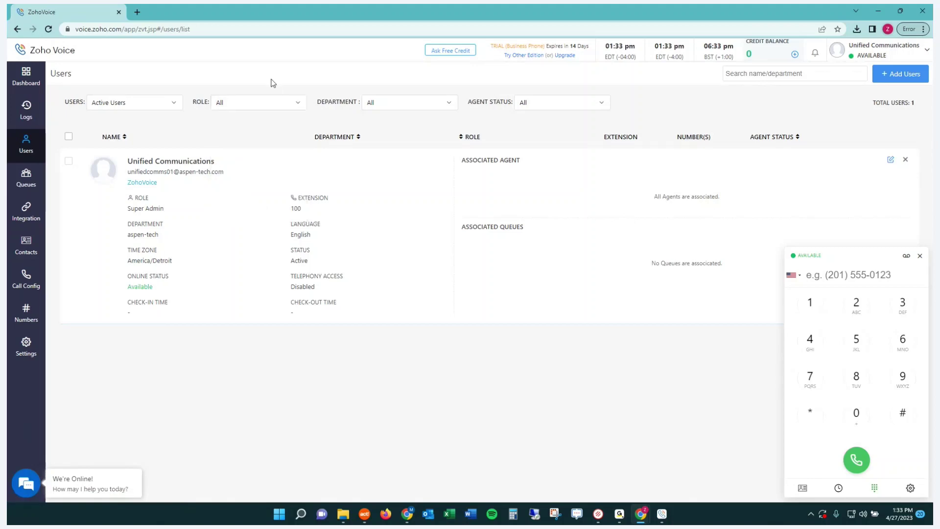
left_click(36, 181)
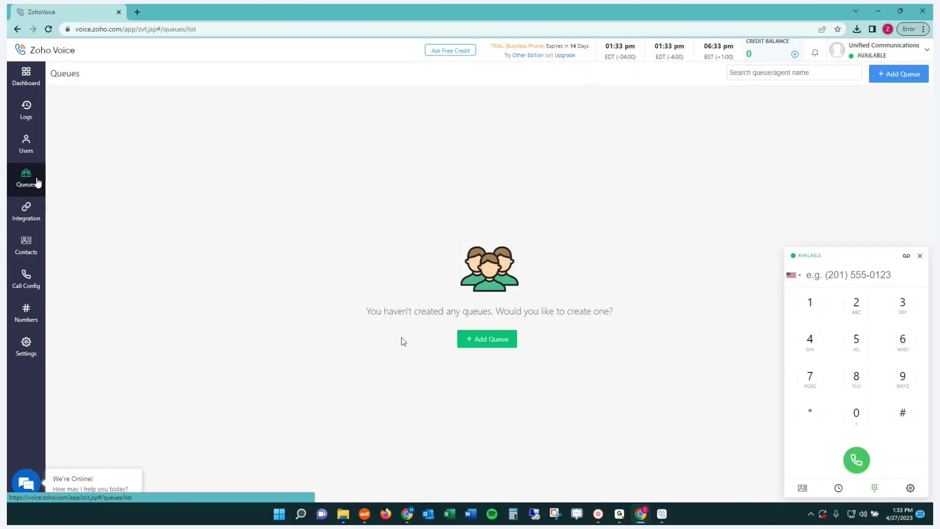
left_click(472, 345)
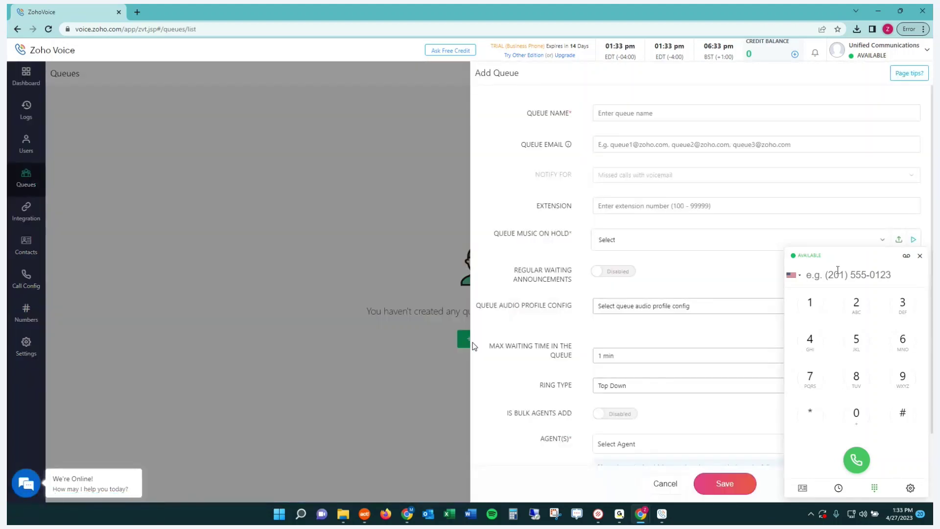
left_click(678, 108)
type("Sales")
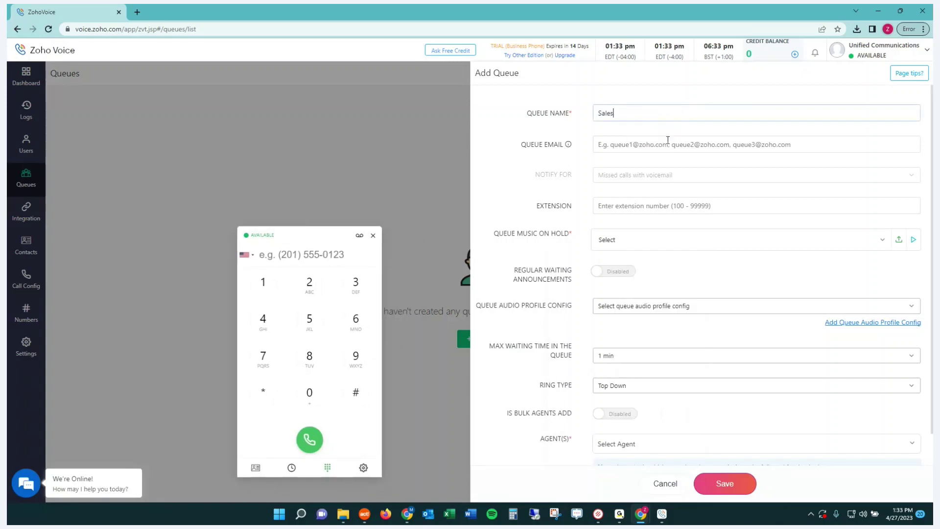
left_click(667, 140)
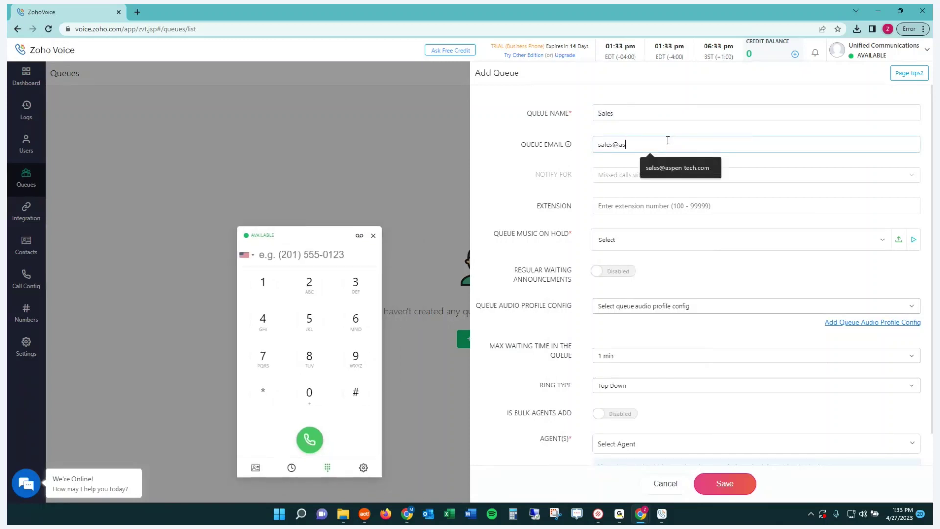
key("Tab")
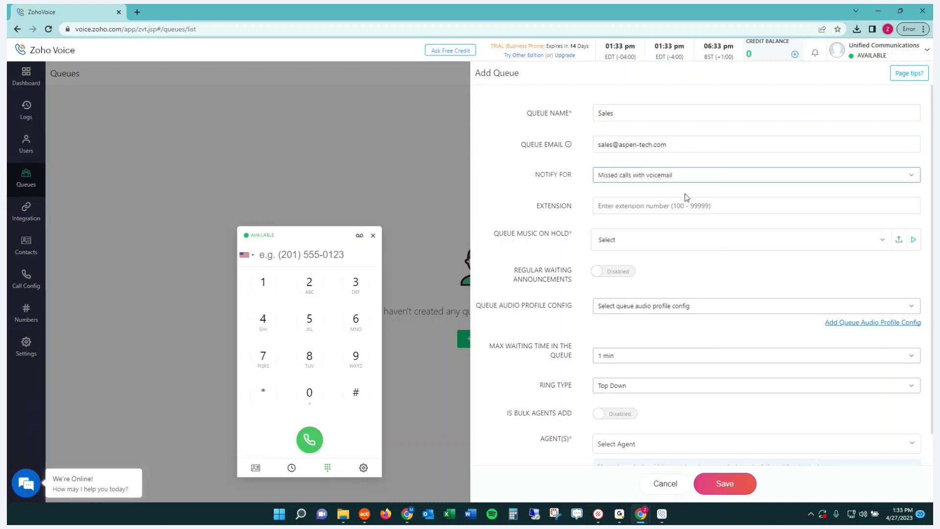
left_click(624, 176)
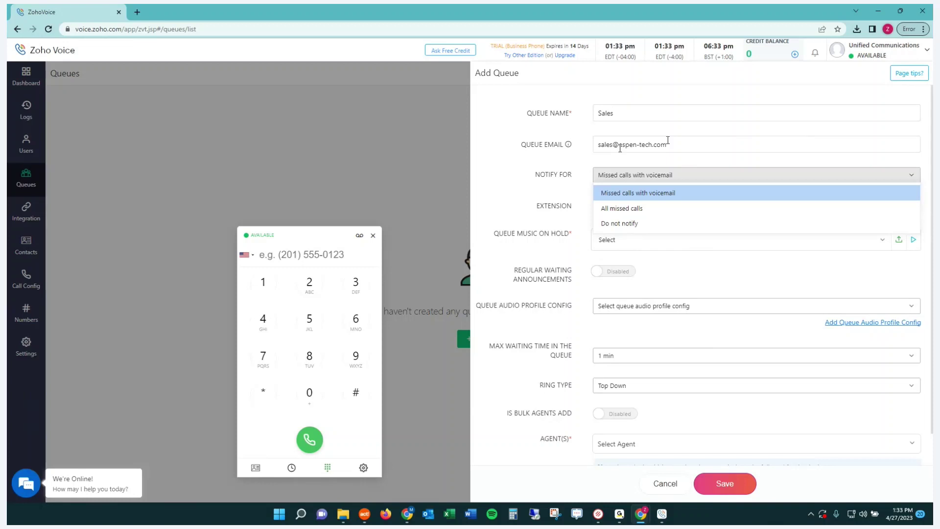
left_click(628, 194)
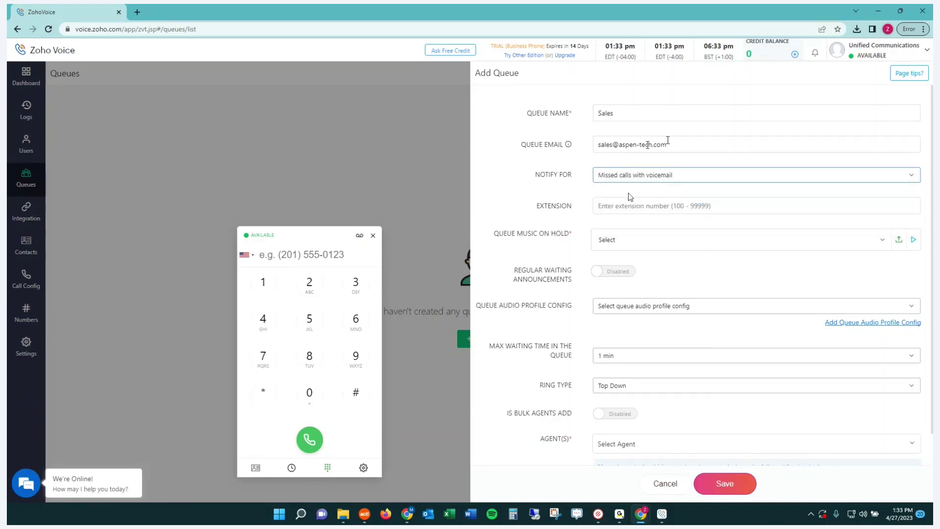
left_click_drag(667, 142, 586, 153)
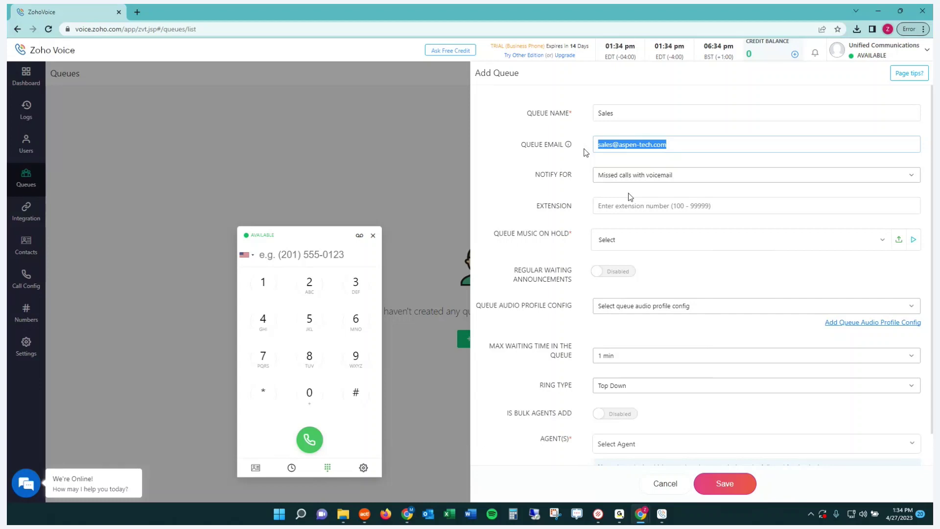
Set the queue's hold music to Default Audio.
left_click(605, 205)
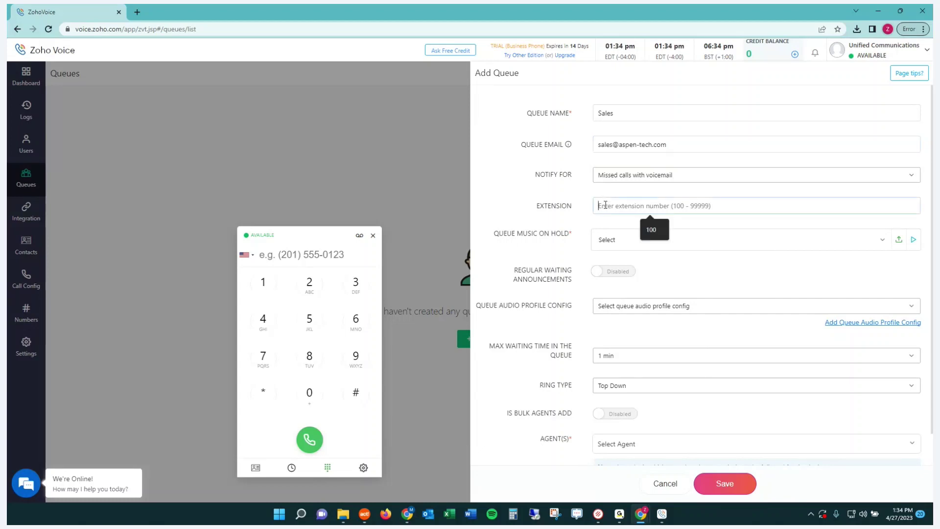
left_click(626, 240)
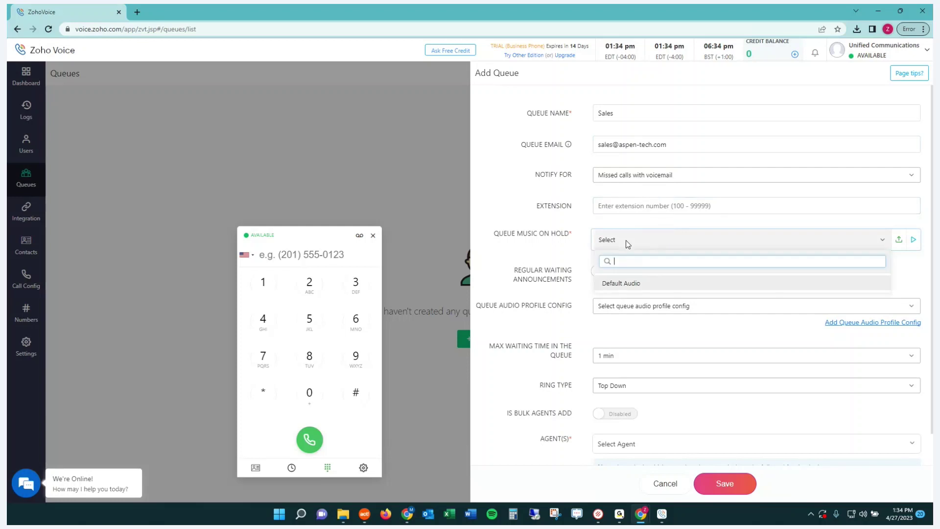
left_click(629, 285)
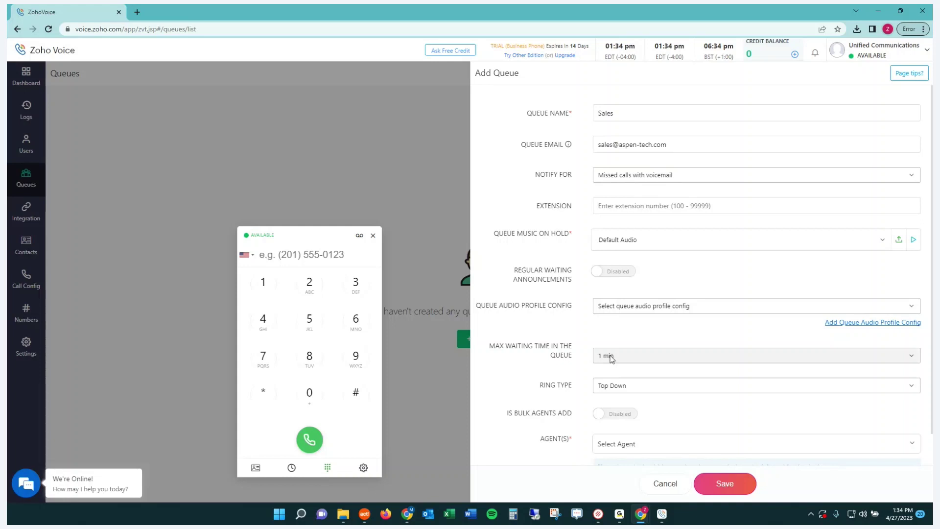
scroll(609, 336, "down", 1)
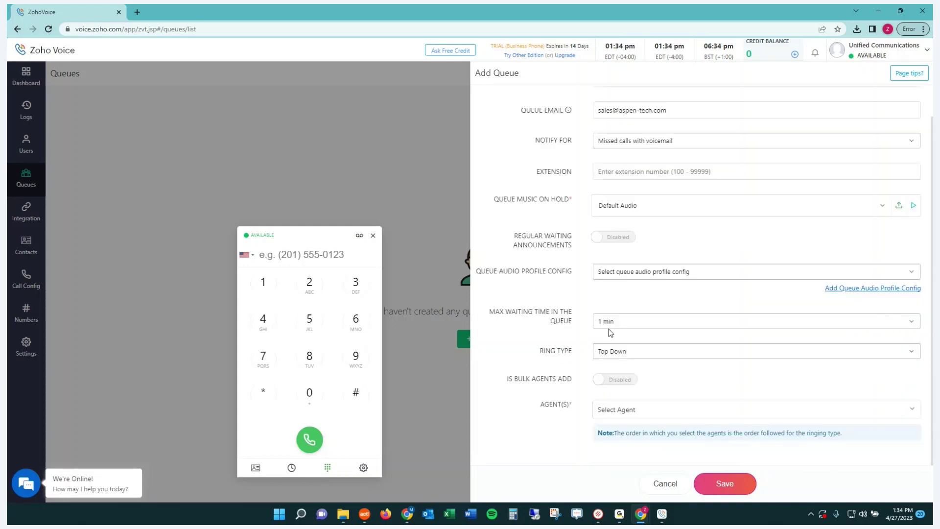
Keep Top Down ring type, find no agents to assign, and cancel the unsaved queue.
left_click(641, 351)
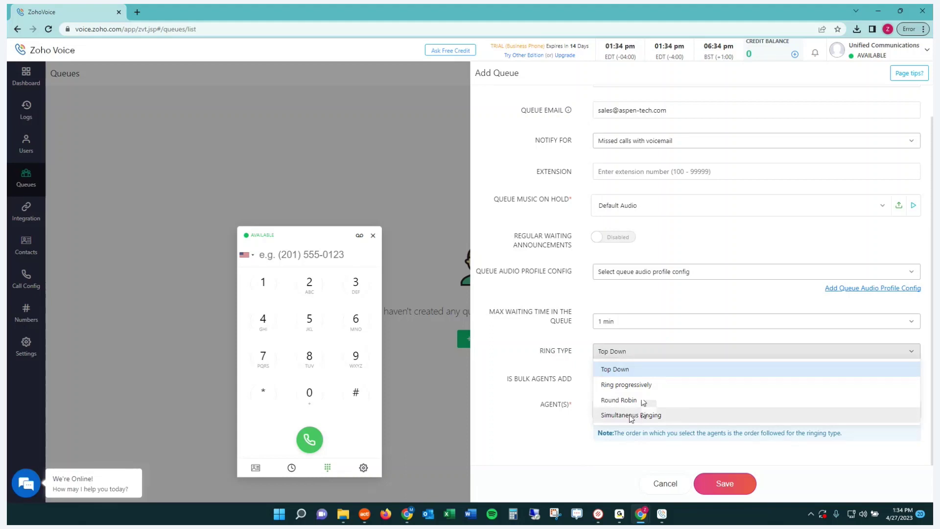
left_click(510, 349)
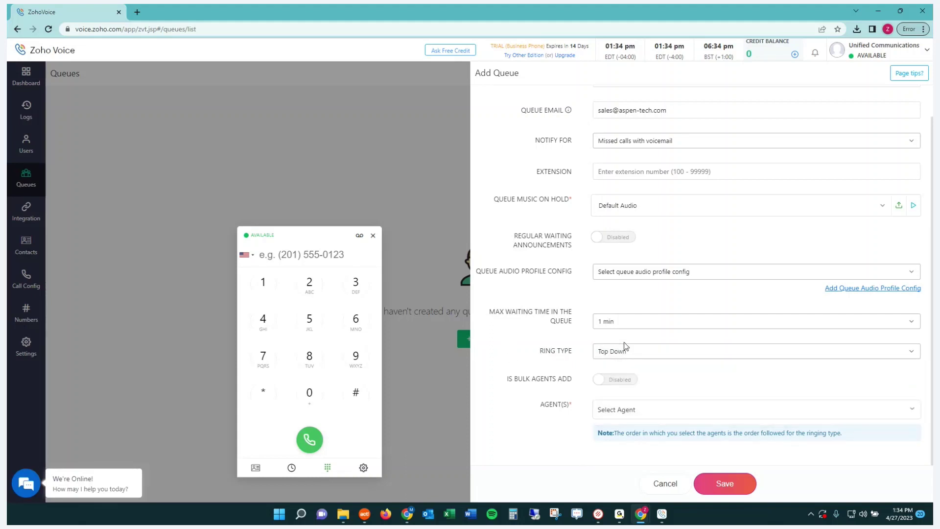
left_click(635, 411)
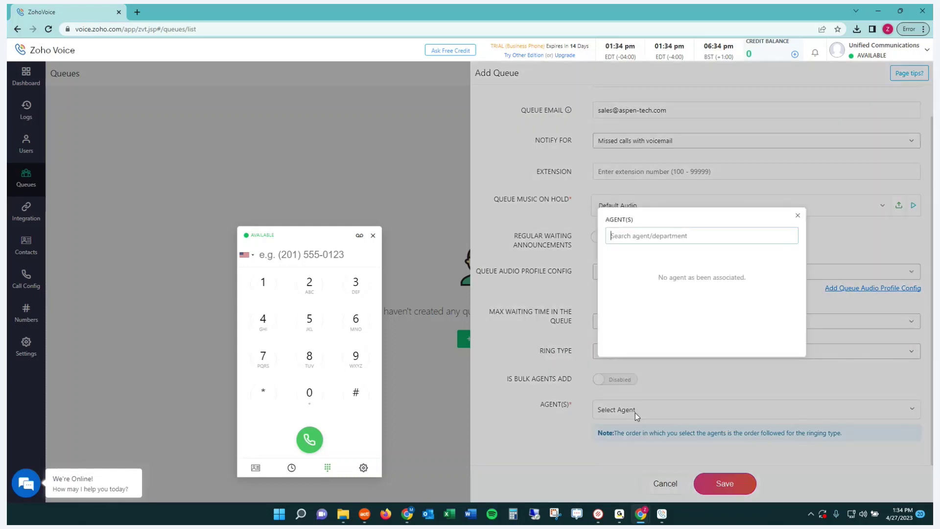
left_click(796, 218)
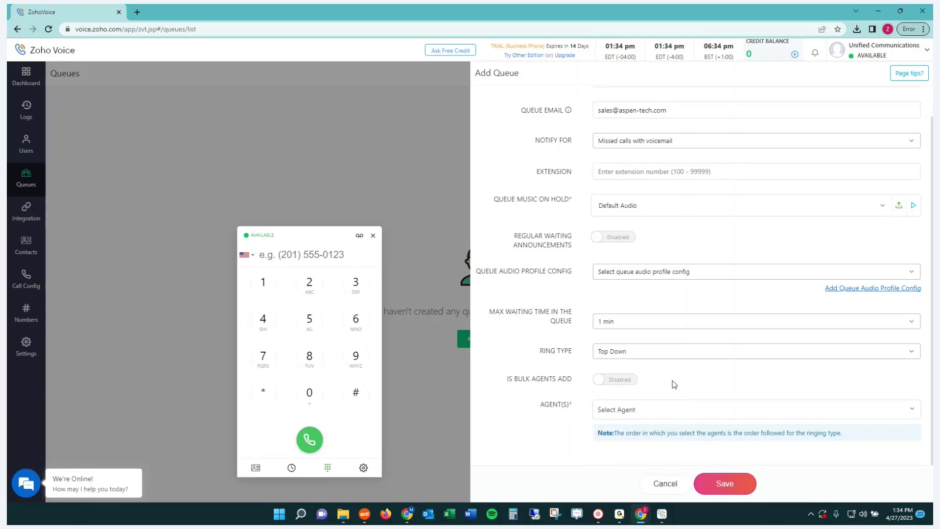
left_click(665, 484)
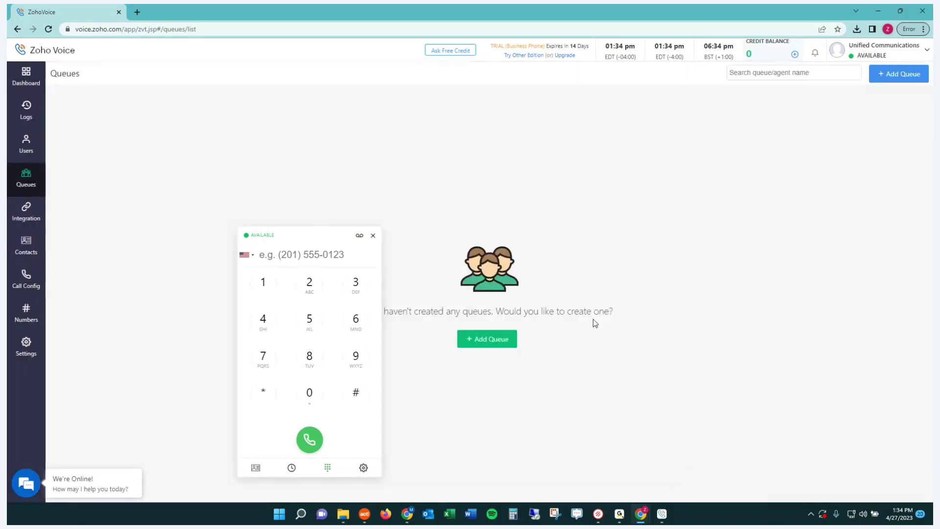
Move the dialer aside, then view Integration (Zoho CRM, Zoho Desk connected), Contacts and Call Config.
left_click_drag(272, 242, 835, 218)
left_click(809, 218)
left_click(31, 202)
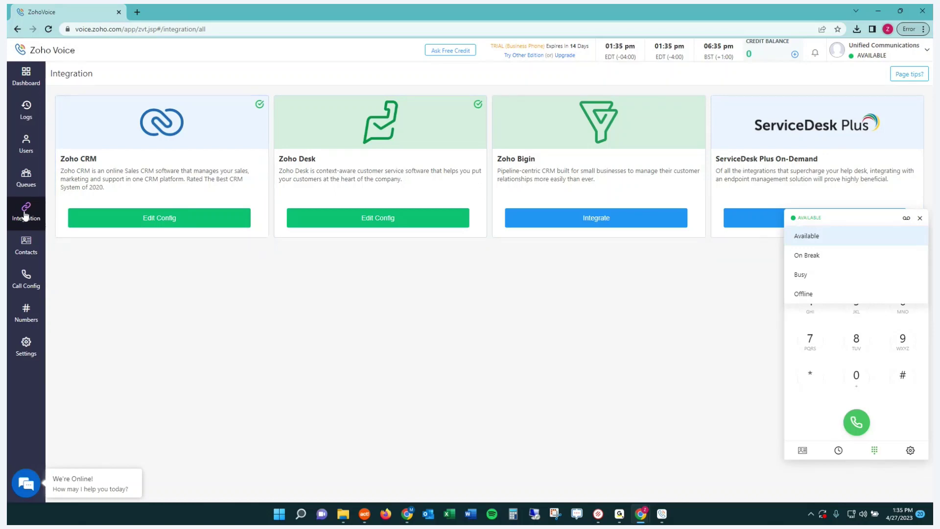
left_click(27, 248)
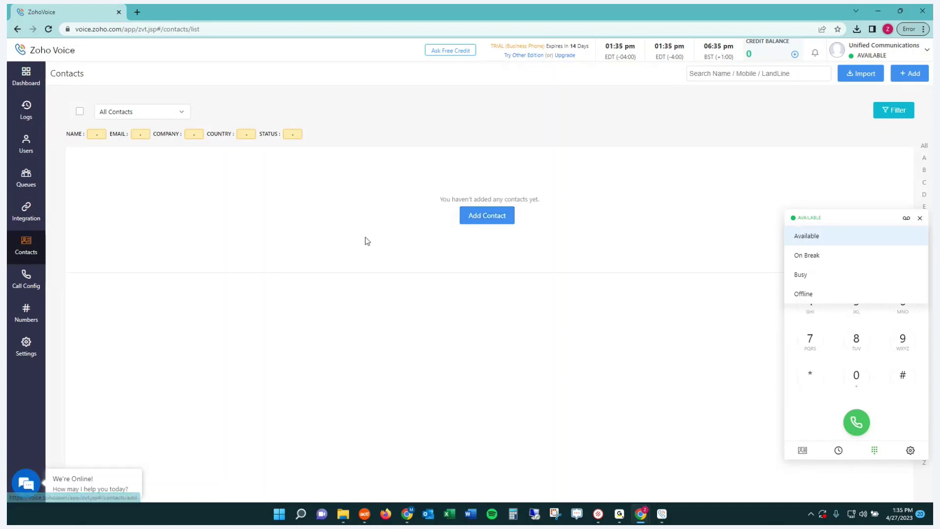
left_click(20, 285)
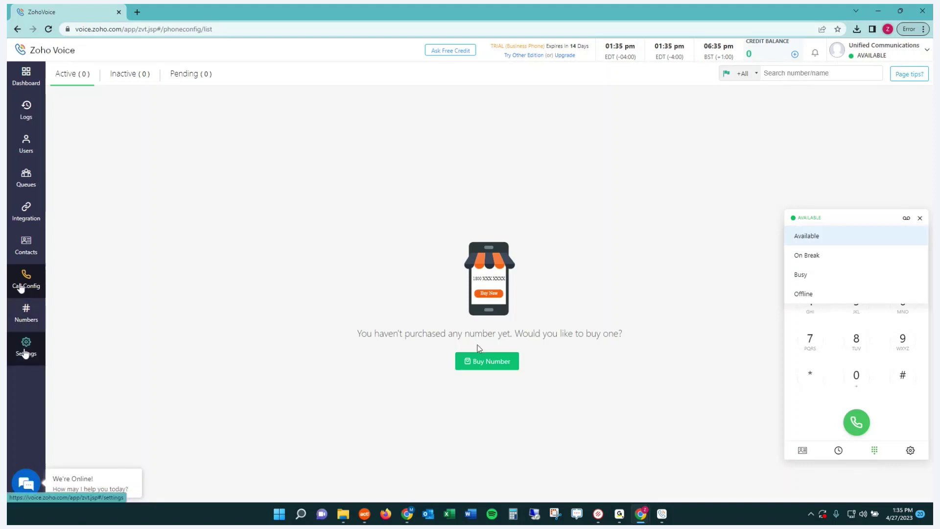
View the numbers available to buy, close the status dropdown, and open Settings at My Profile.
left_click(28, 323)
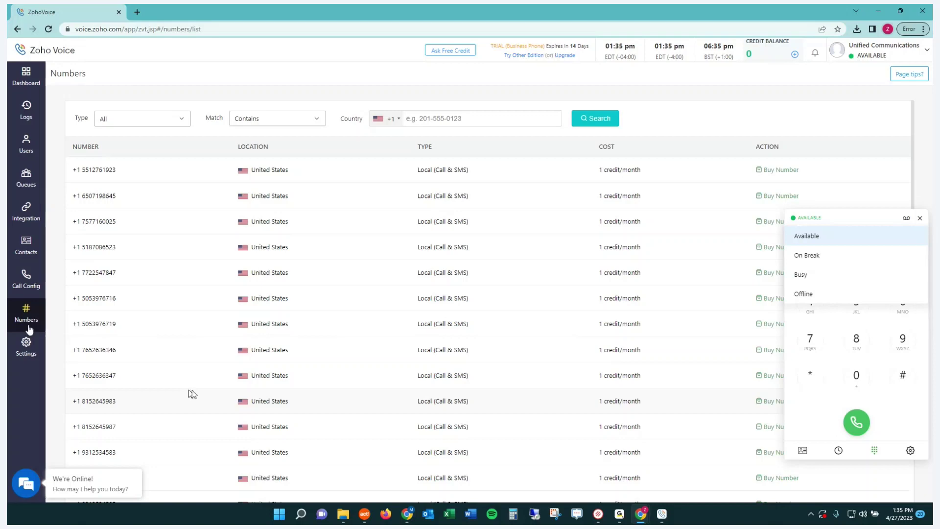
left_click(812, 221)
left_click(29, 348)
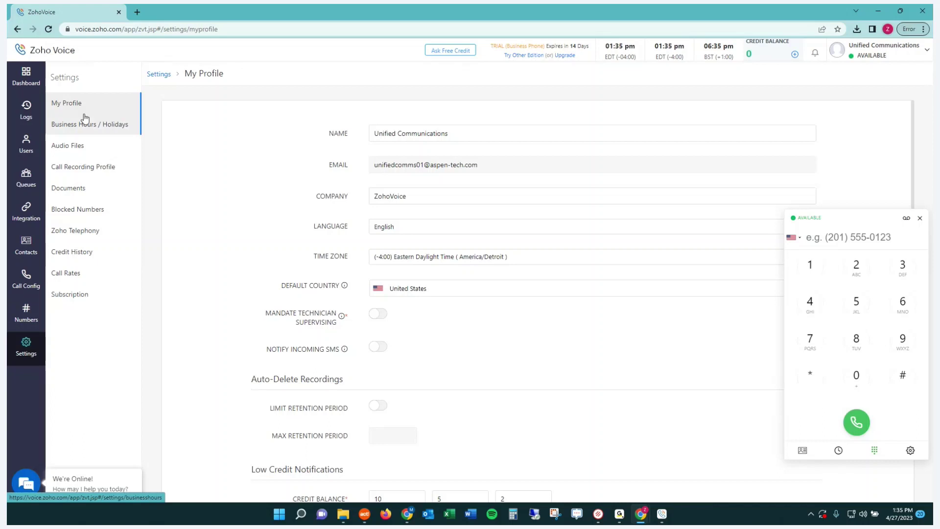
left_click(662, 513)
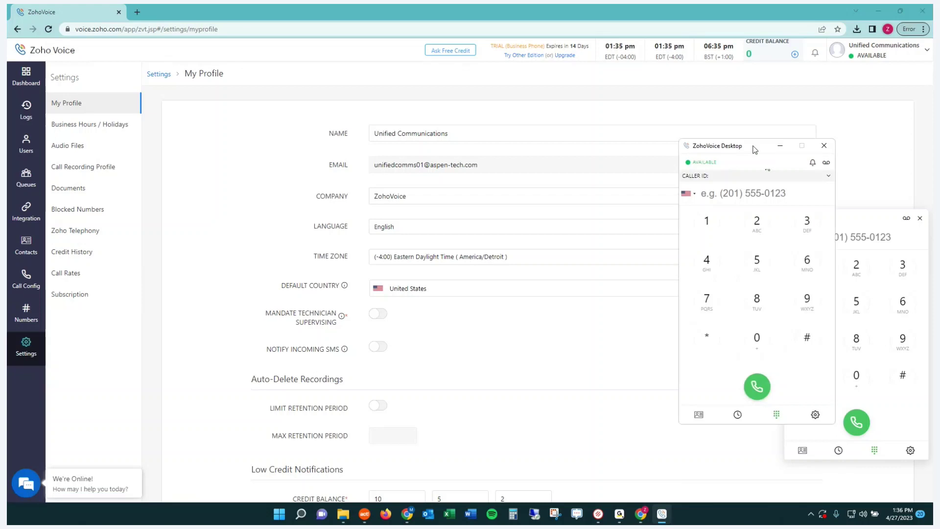
left_click_drag(750, 179, 268, 164)
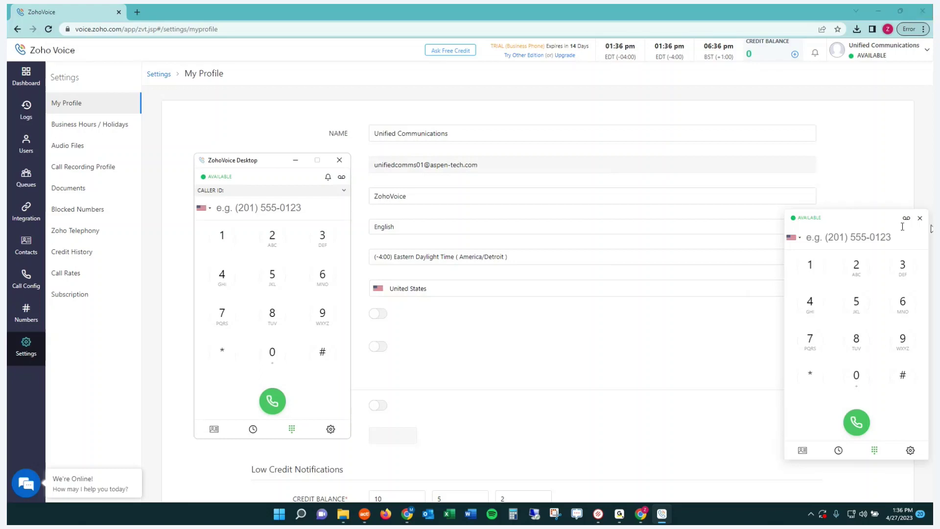
left_click(298, 162)
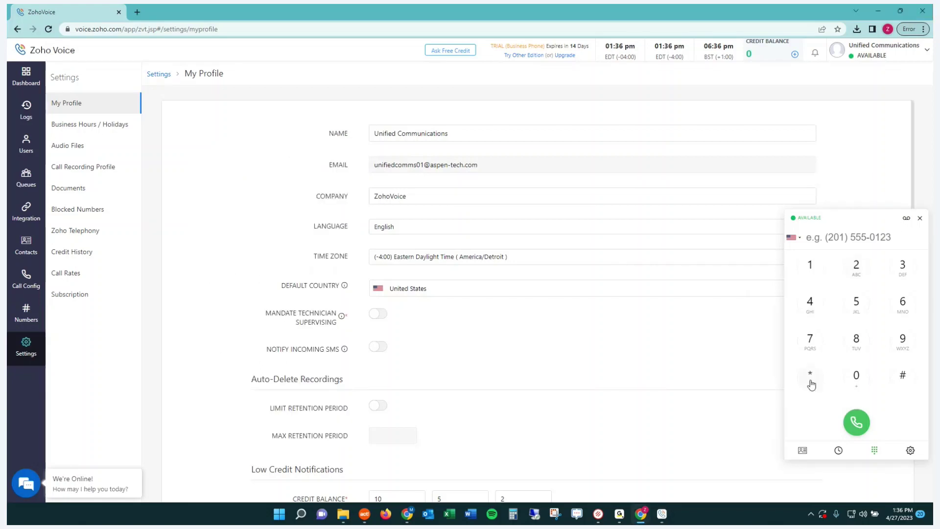
left_click(663, 518)
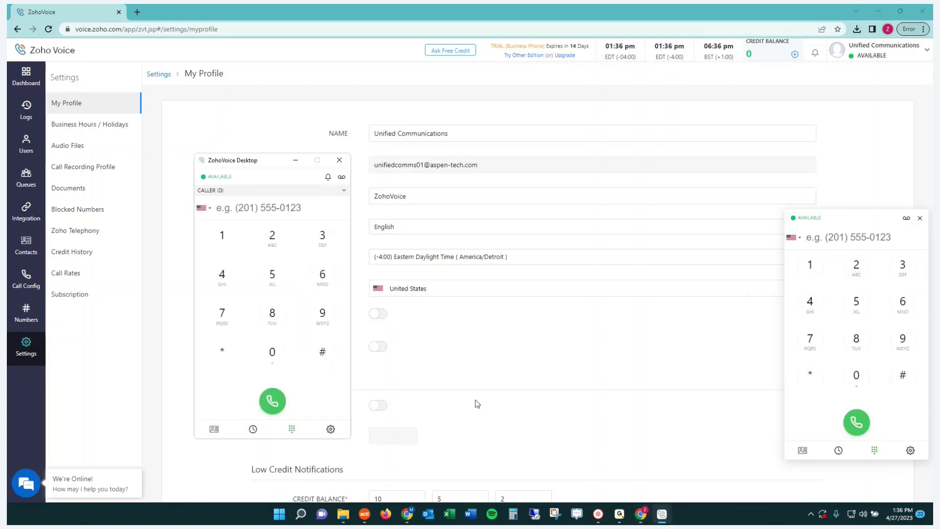
left_click(218, 178)
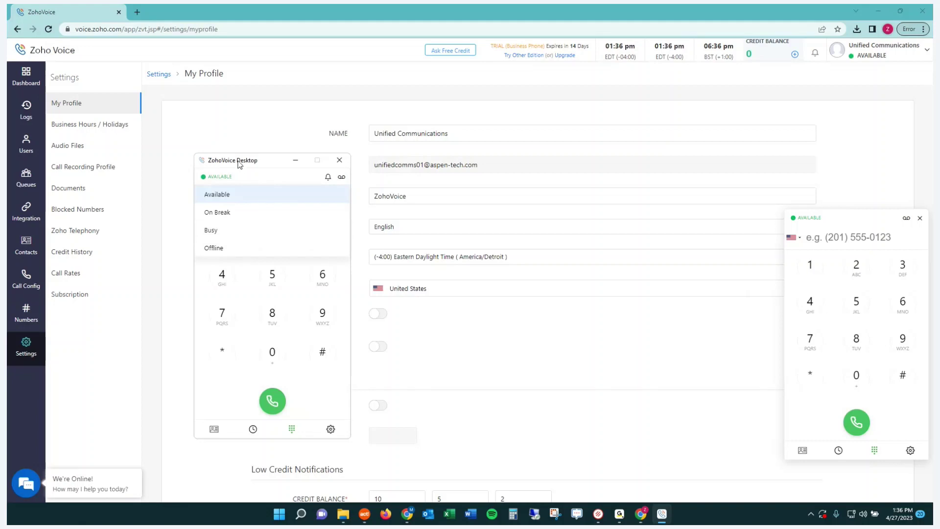
left_click(328, 177)
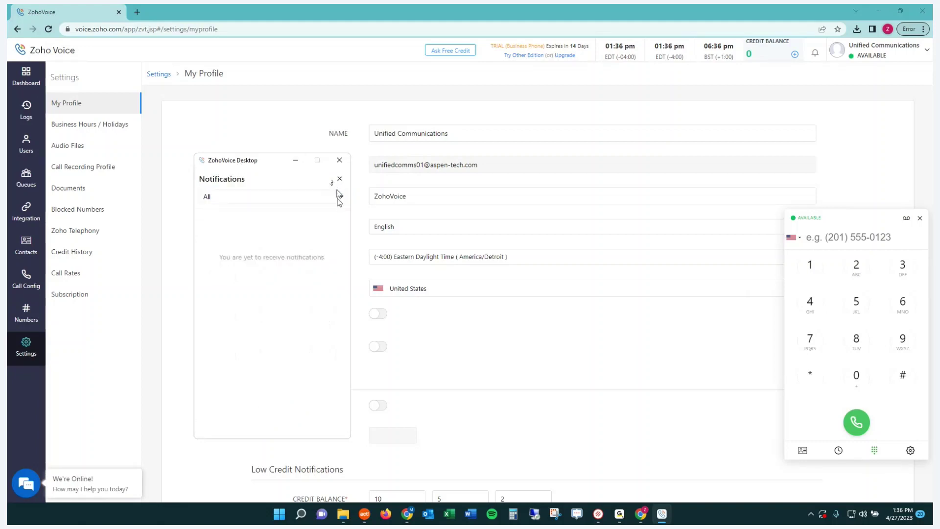
left_click(339, 198)
left_click(338, 198)
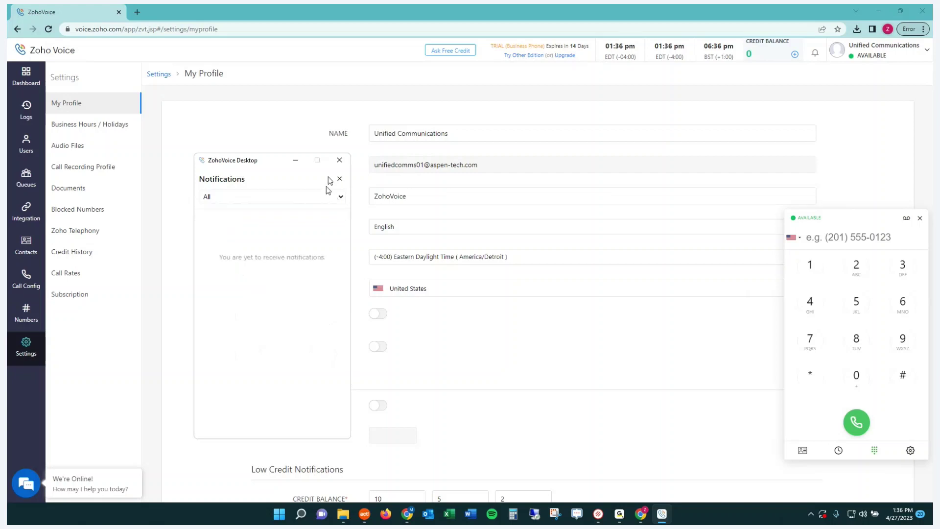
left_click(339, 179)
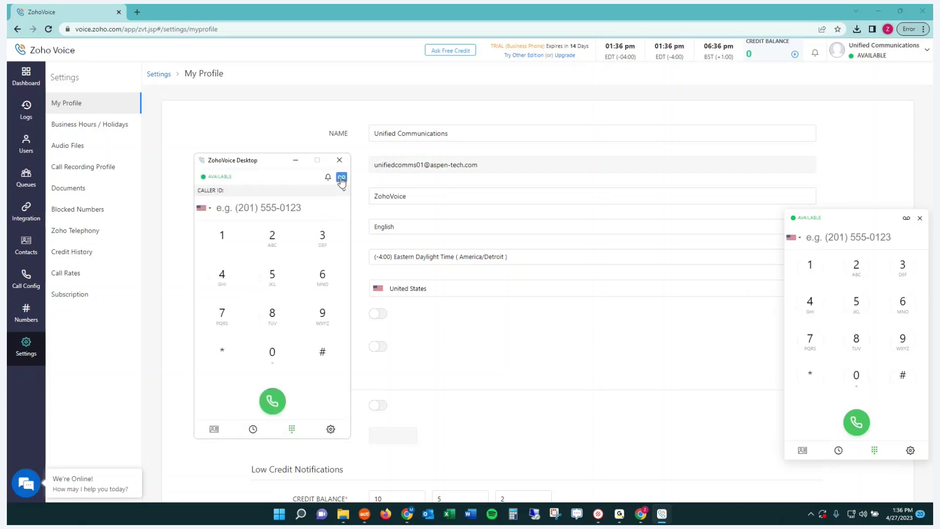
left_click(341, 179)
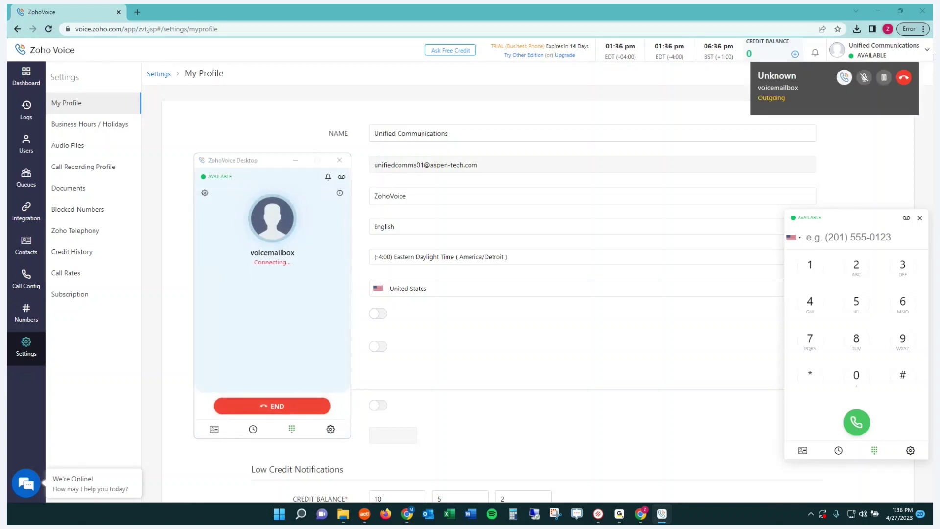
left_click(905, 79)
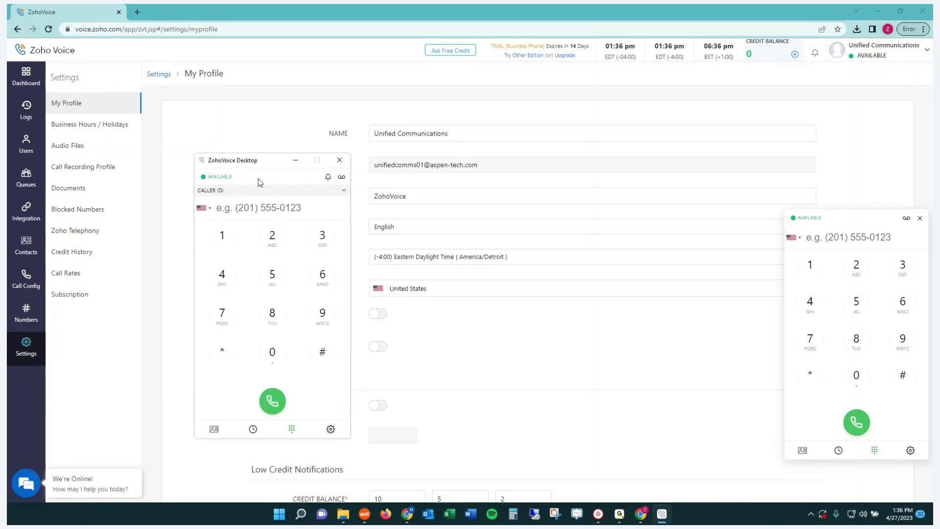
left_click(293, 159)
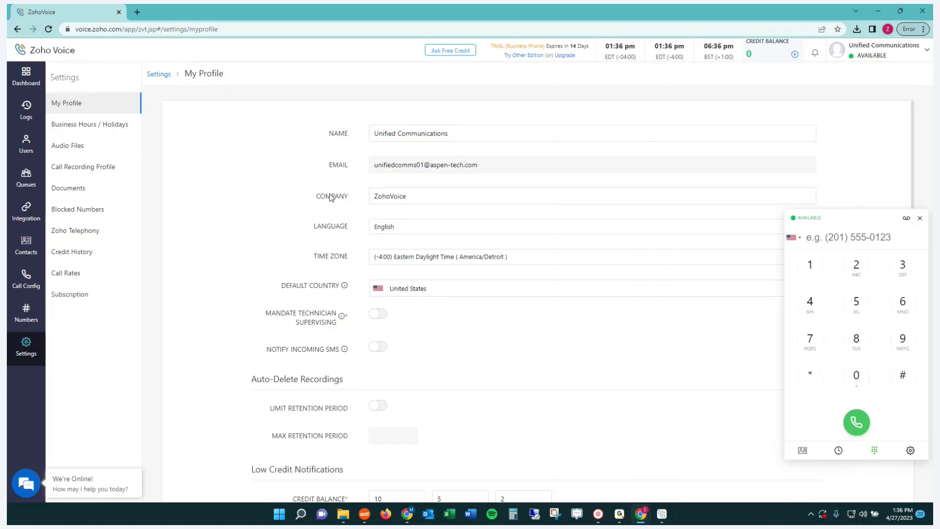
Load Zoho CRM in a new tab and open the Morlong Associates sample contact from Contacts.
left_click(137, 14)
type("c")
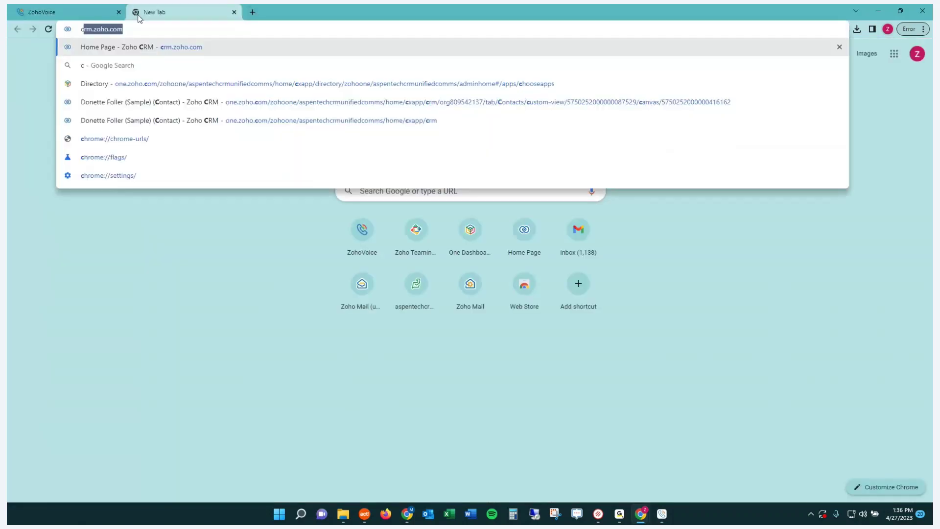
type("rm")
key("Return")
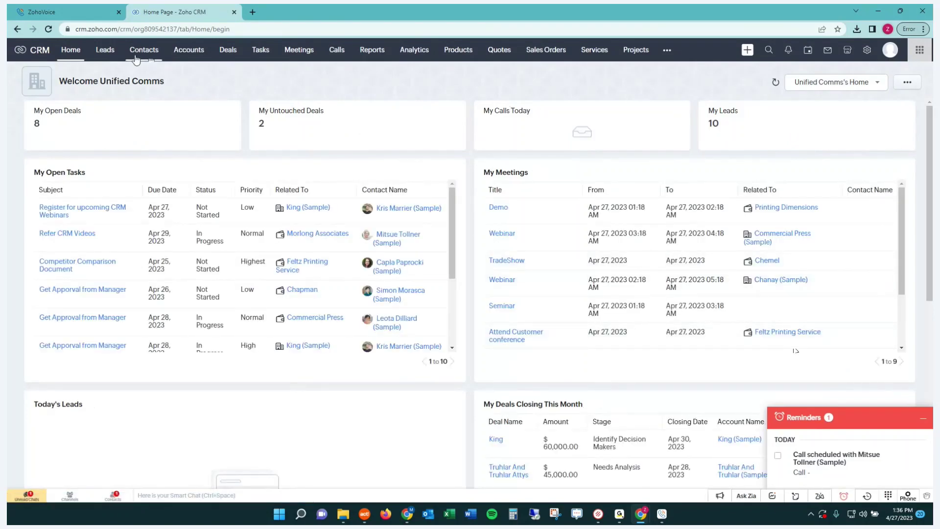
left_click(136, 57)
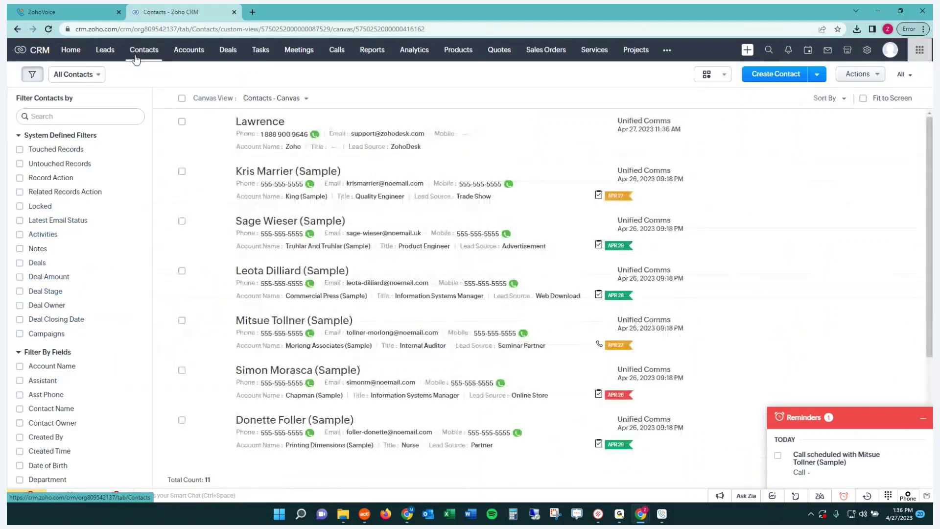
left_click(270, 347)
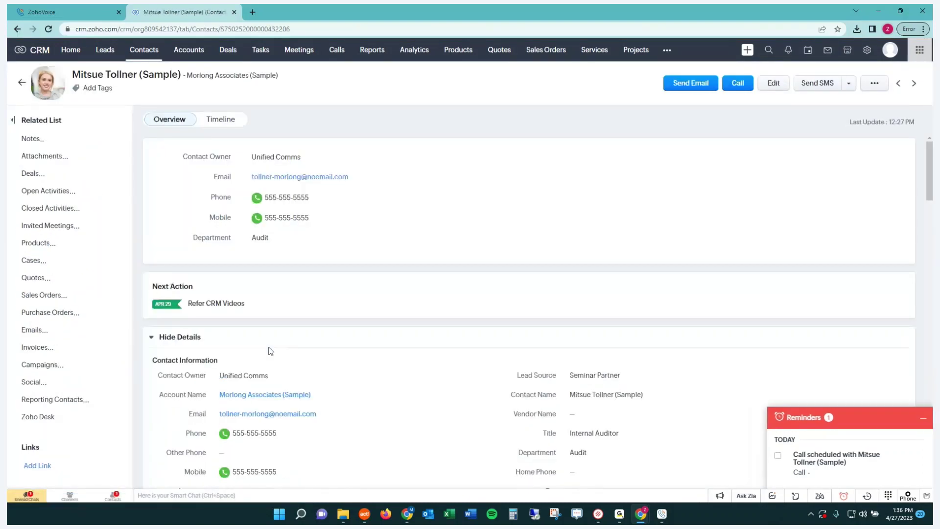
mouse_move(260, 220)
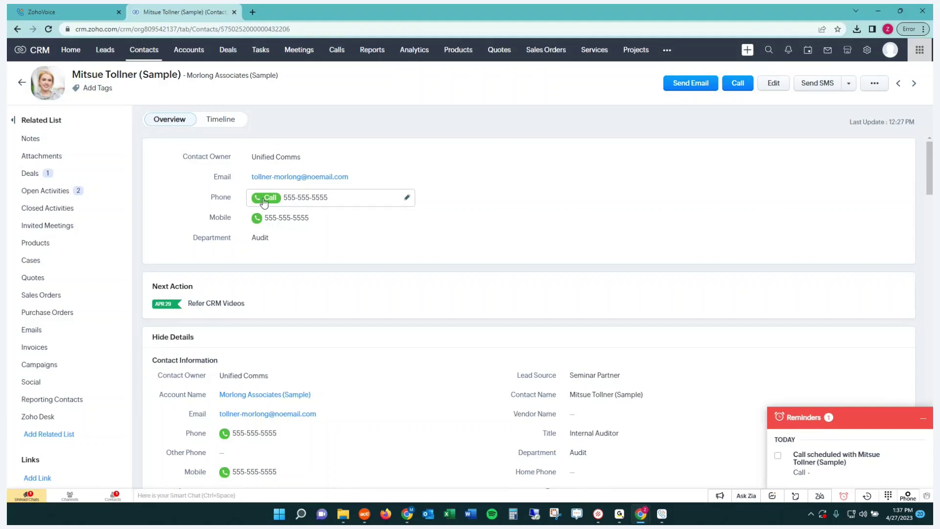
Call the contact's office phone from Zoho CRM, dismiss the block-list refusal, and collapse Reminders.
left_click(739, 84)
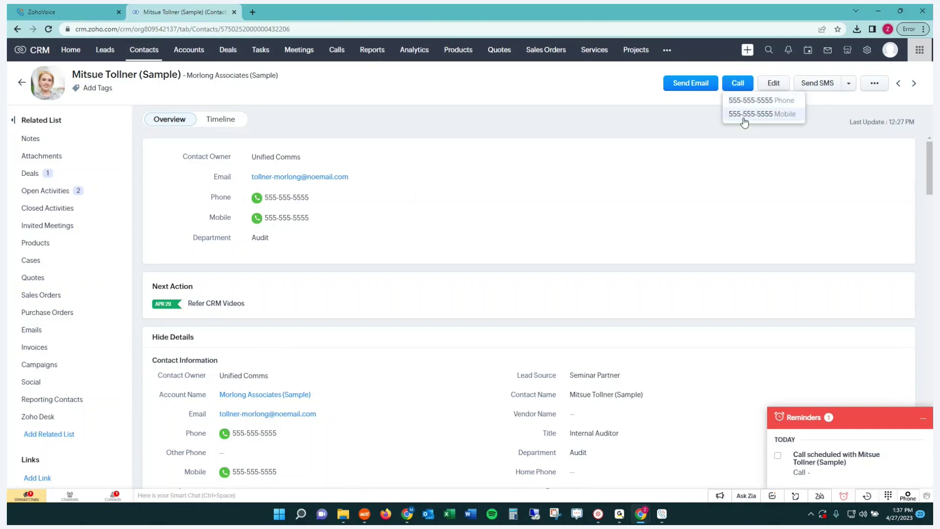
left_click(745, 100)
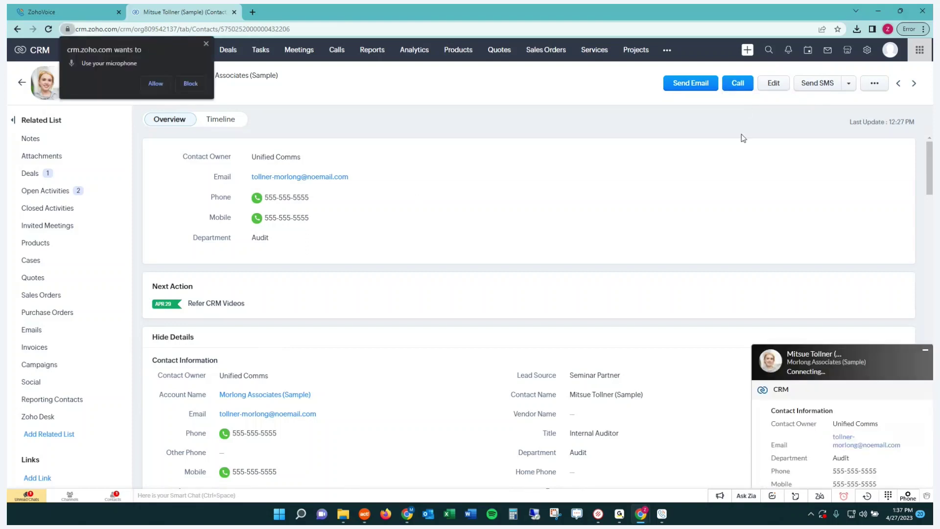
left_click(156, 83)
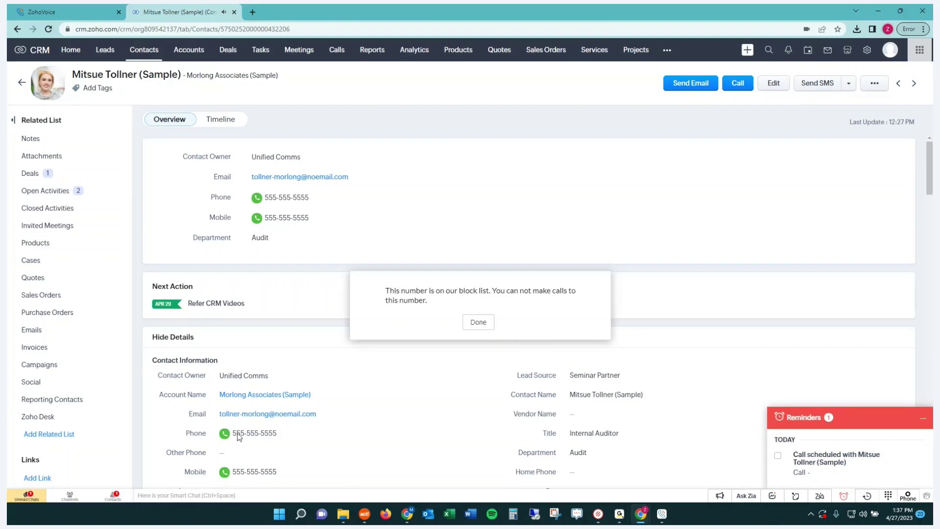
left_click(478, 322)
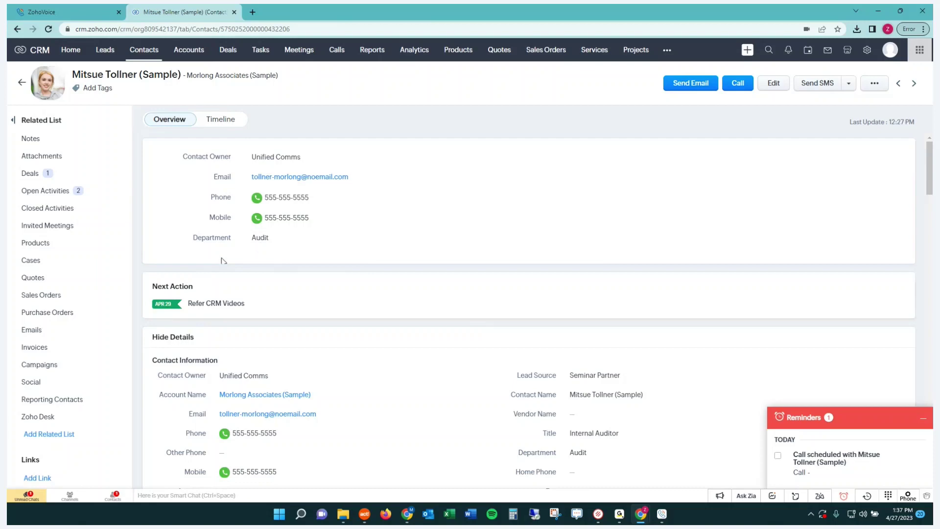
left_click(923, 418)
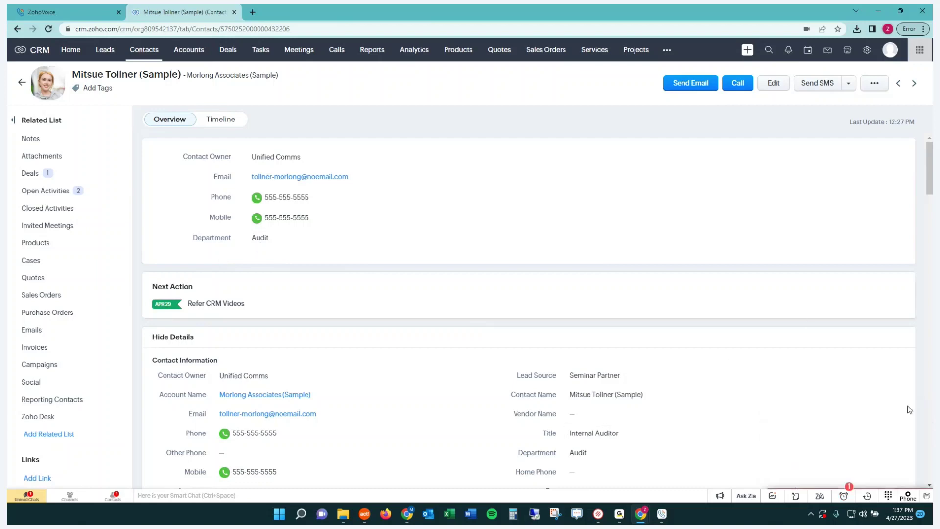
Review the contact's open task and scheduled Negotiation call, then return to the contact information.
left_click(58, 192)
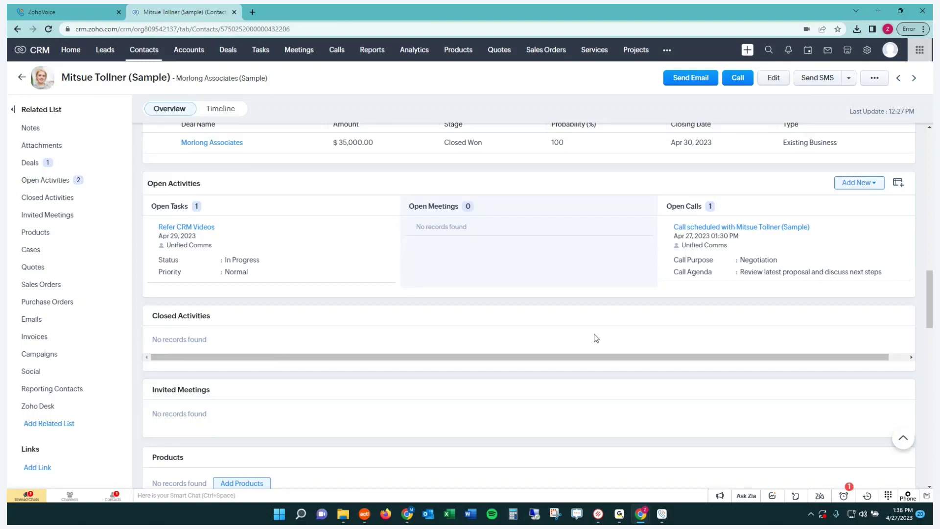
scroll(397, 290, "up", 1)
scroll(398, 290, "up", 10)
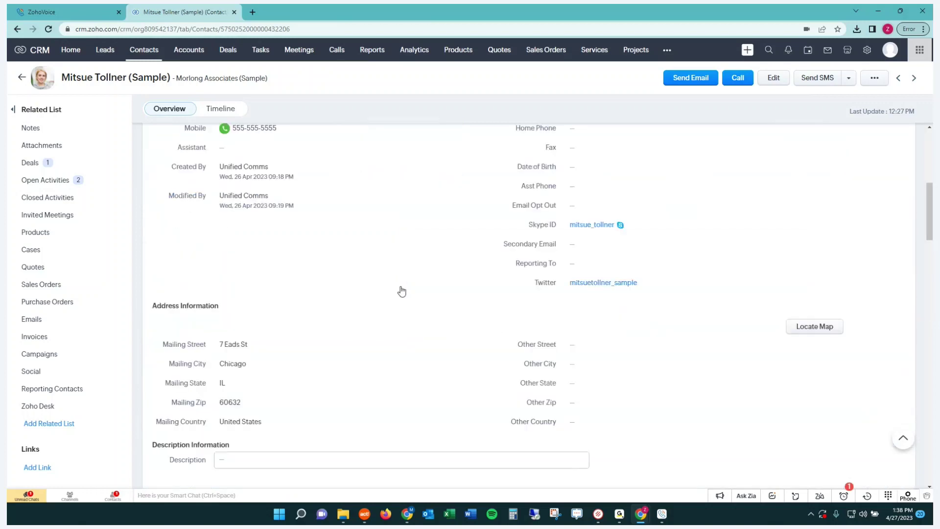
left_click(817, 78)
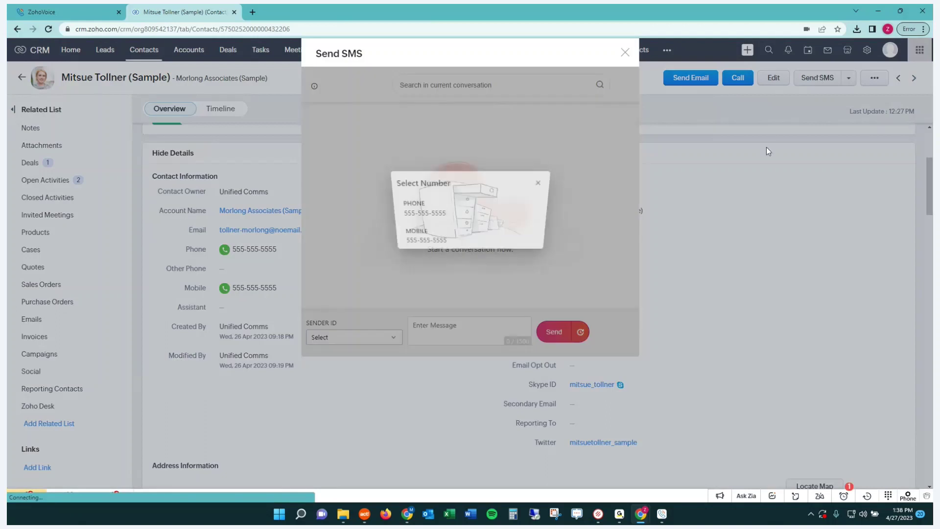
left_click(536, 184)
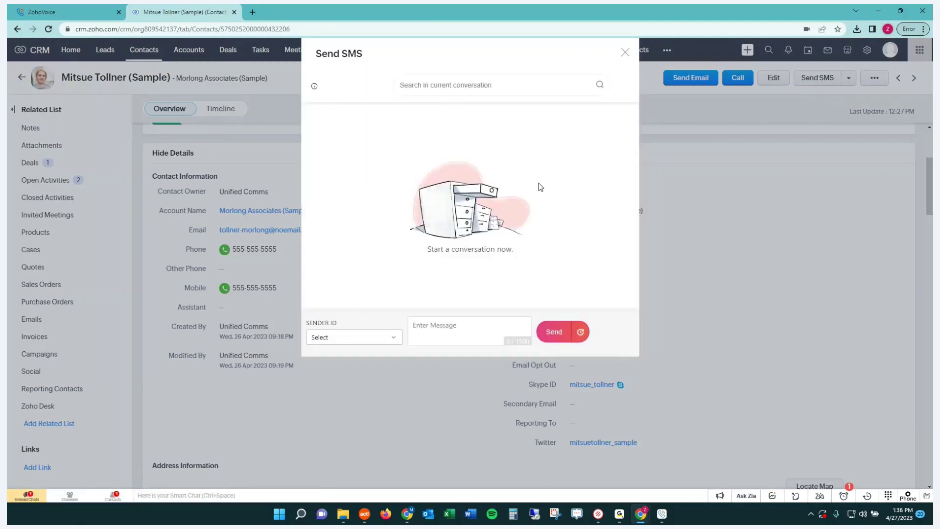
left_click(429, 322)
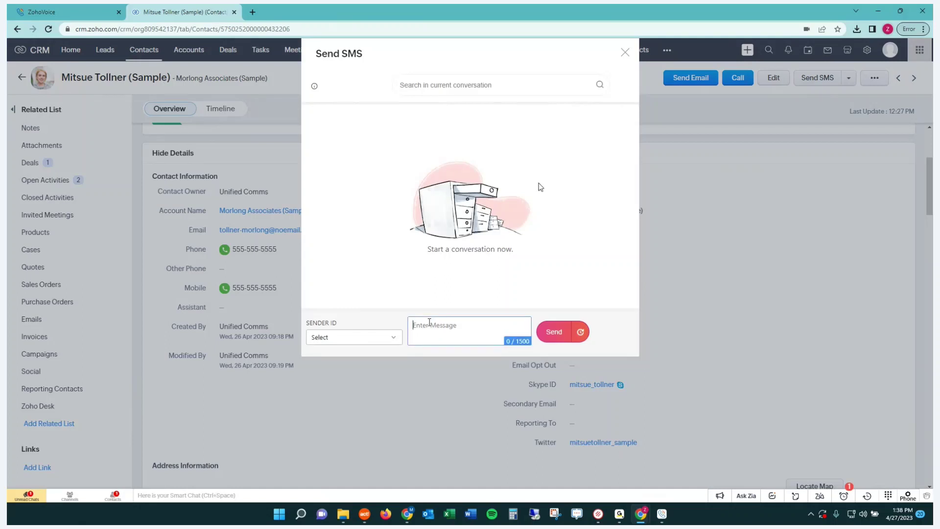
type("h")
key("BackSpace")
type("Hi Mitsue! I wanted to follow up on your c")
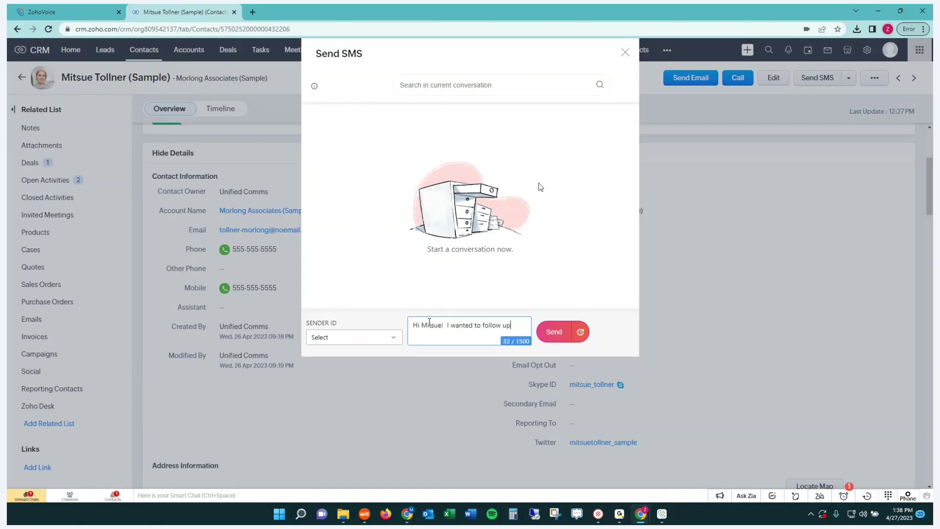
type("ent order.  How was it?")
left_click(555, 337)
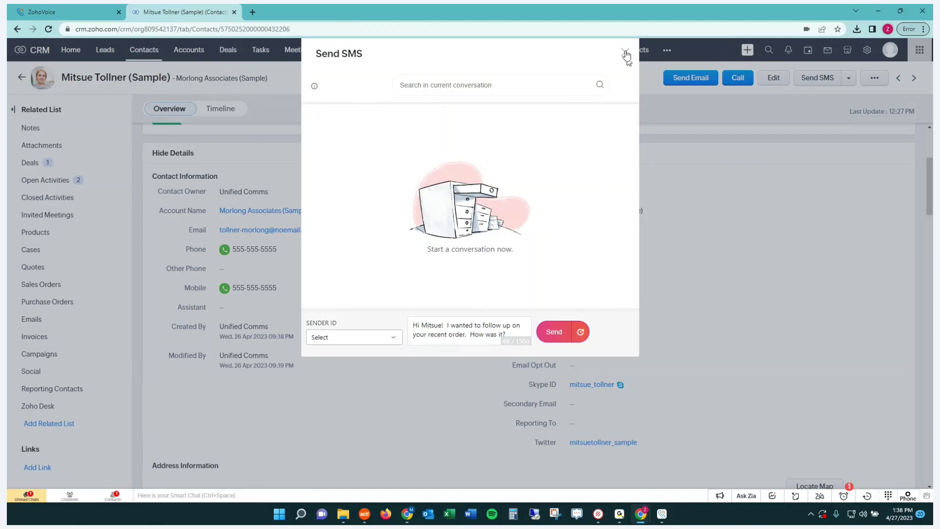
left_click(626, 54)
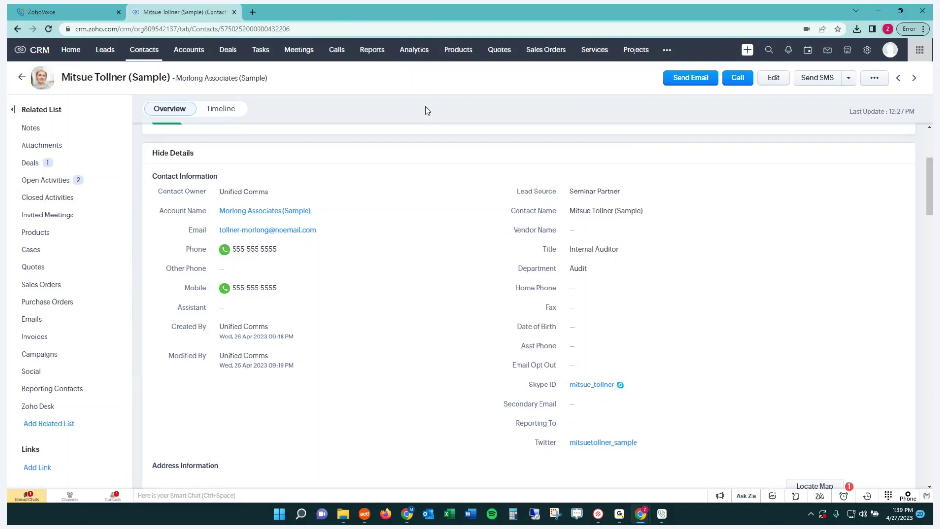
Open Zoho Desk in a new tab and view two sample customer contacts.
left_click(252, 12)
type("des")
key("Return")
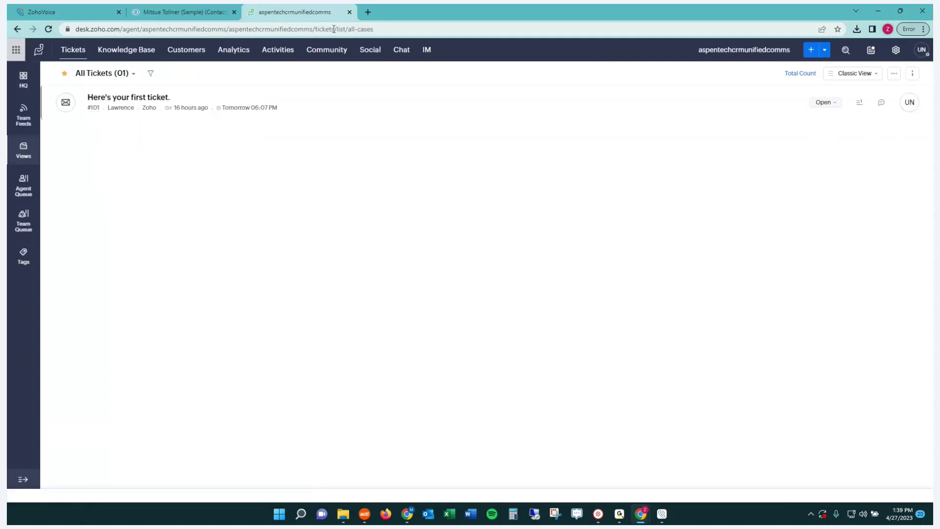
left_click(185, 50)
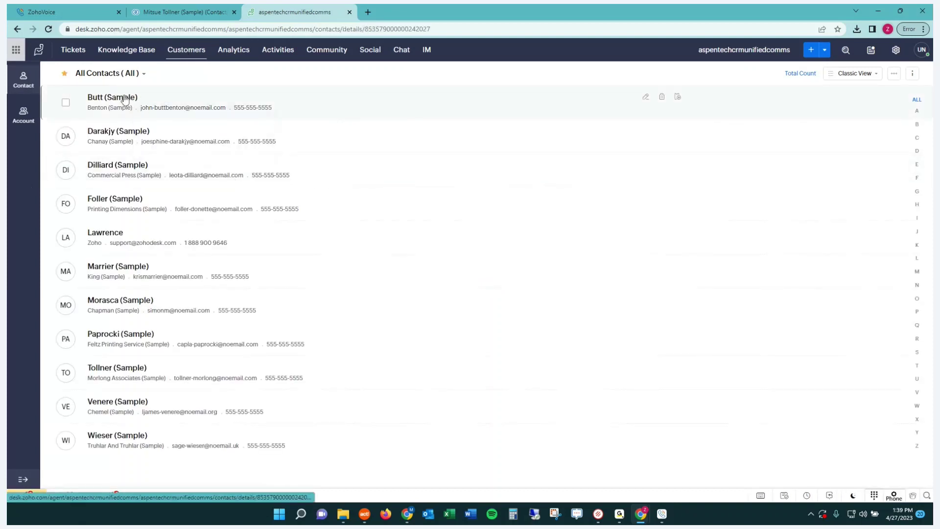
left_click(162, 103)
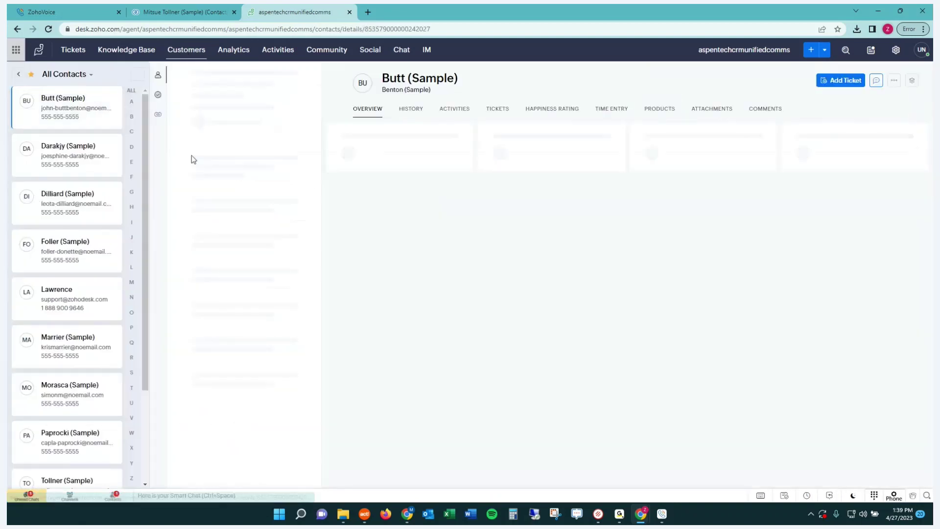
left_click(66, 195)
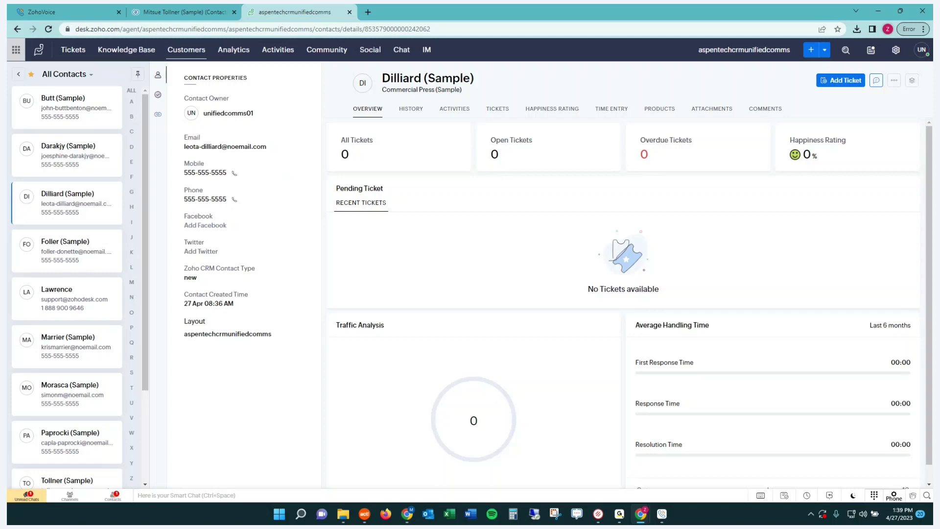
Return to the Zoho CRM contact record, then bring the Zoho Show presentation window forward.
left_click(191, 12)
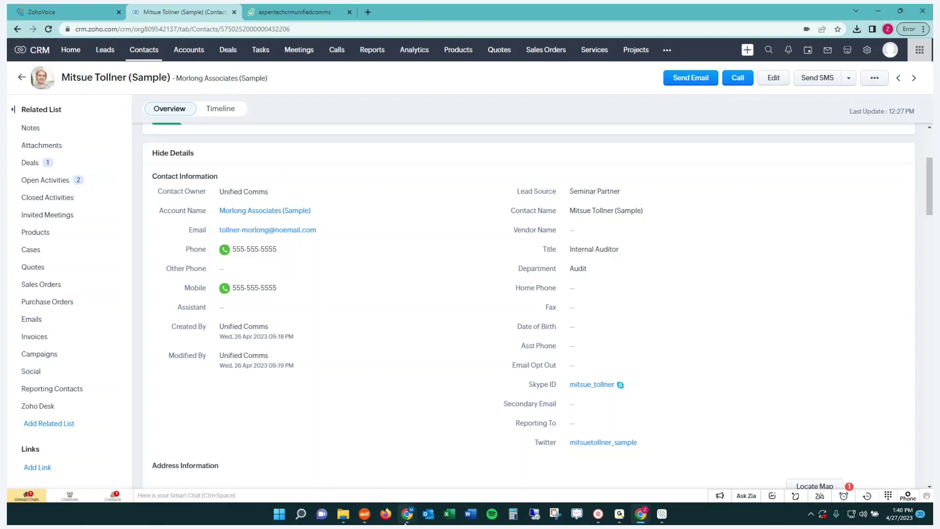
mouse_move(405, 522)
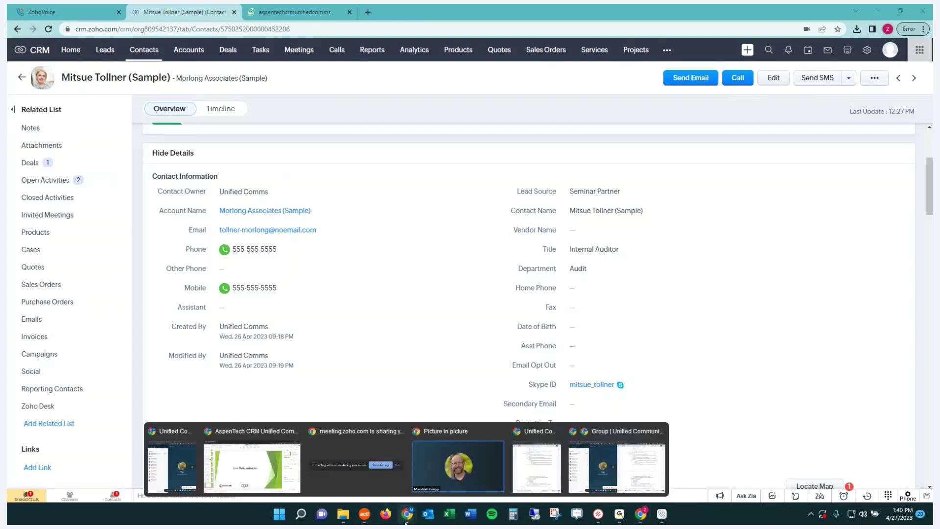
left_click(254, 469)
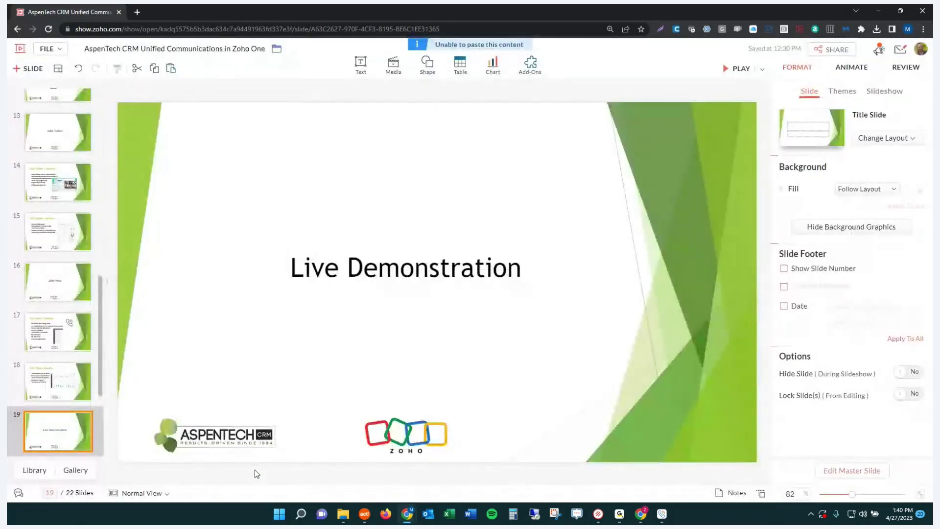